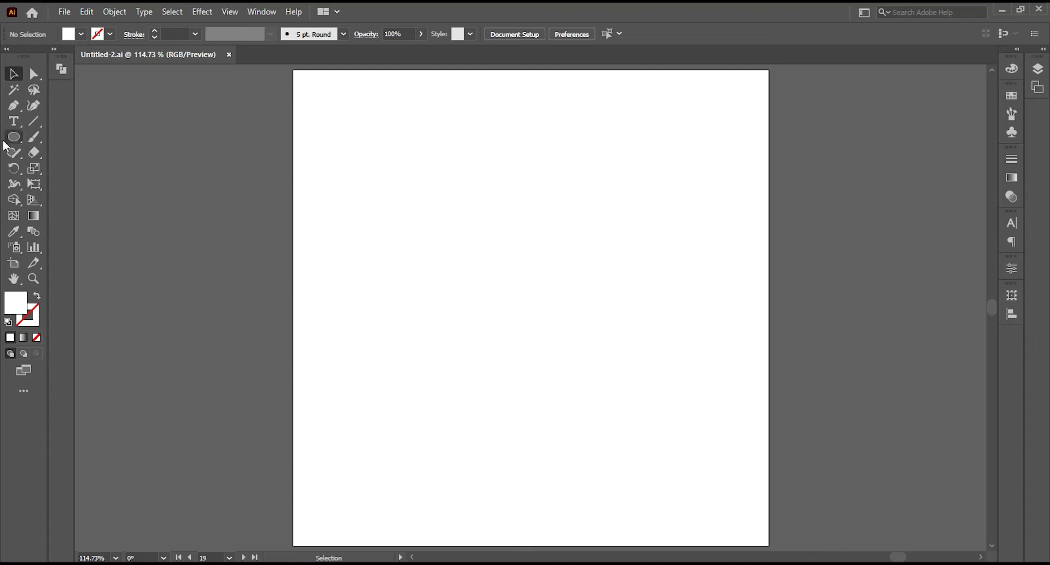
Step: Draw a large circle in the page centre and fill it orange #FFA41F
left_click_drag(432, 216, 648, 424)
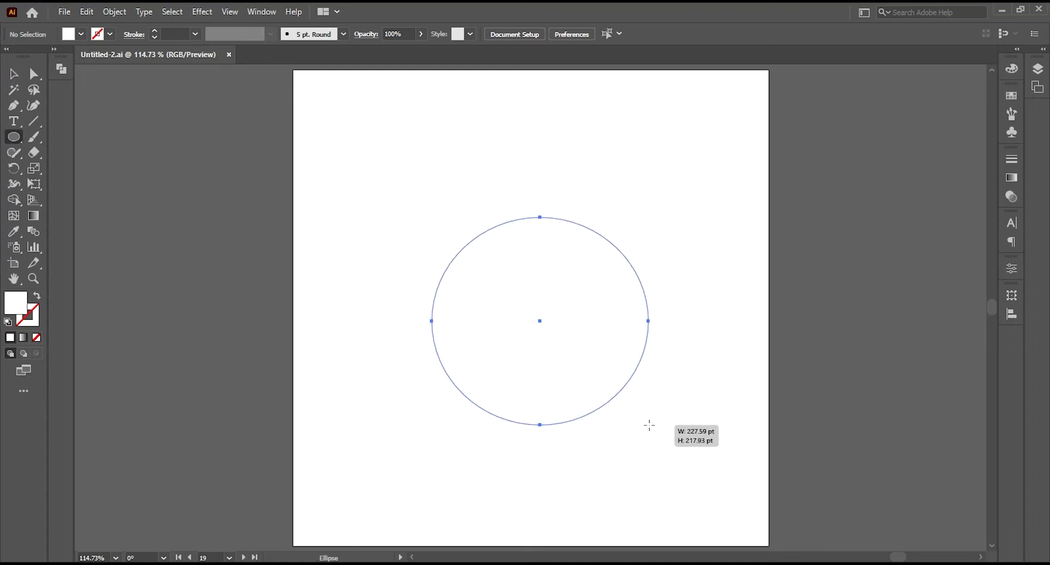
left_click(15, 76)
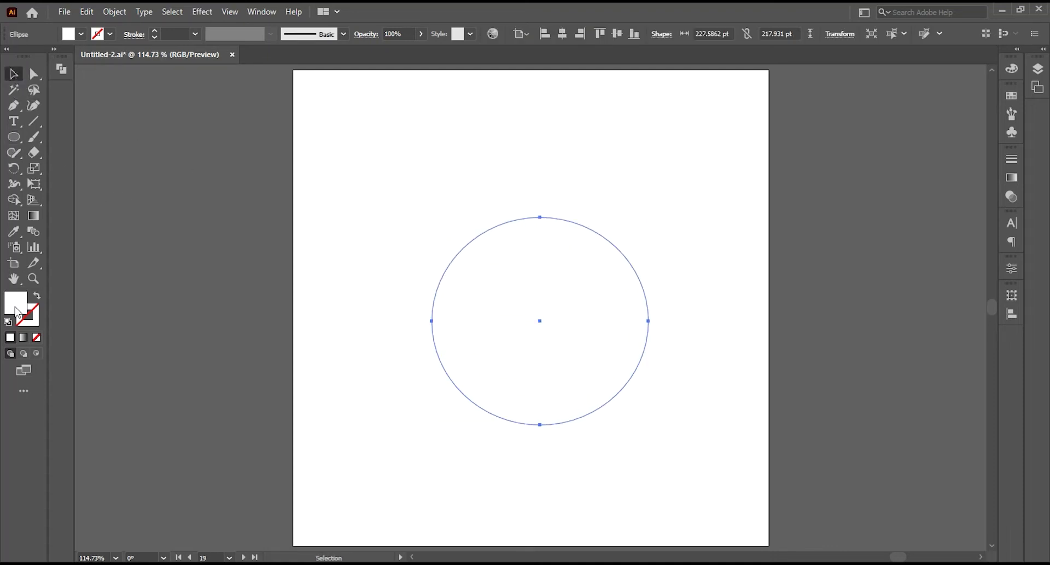
double_click(16, 312)
left_click(745, 131)
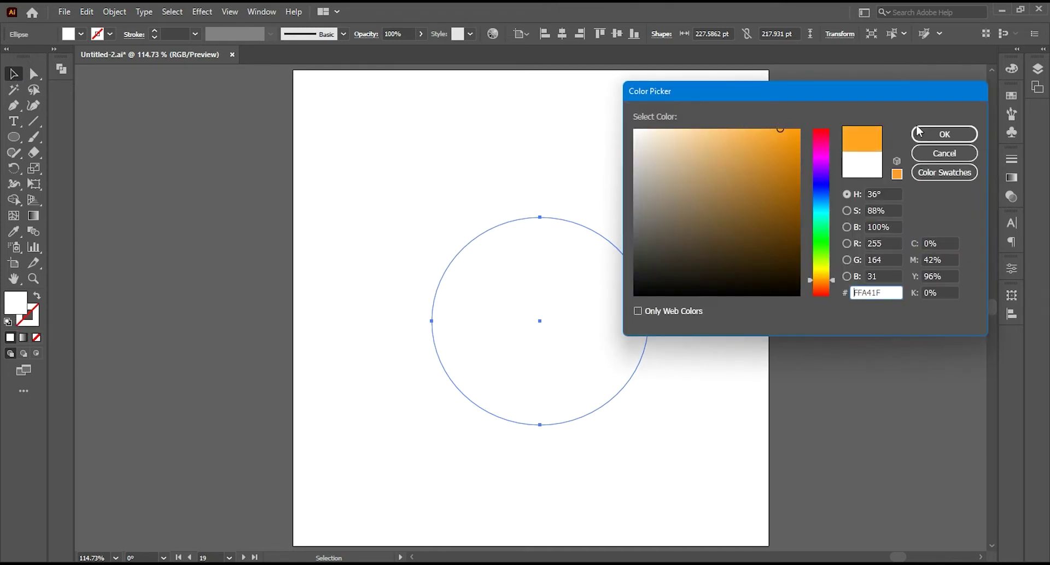
left_click(942, 134)
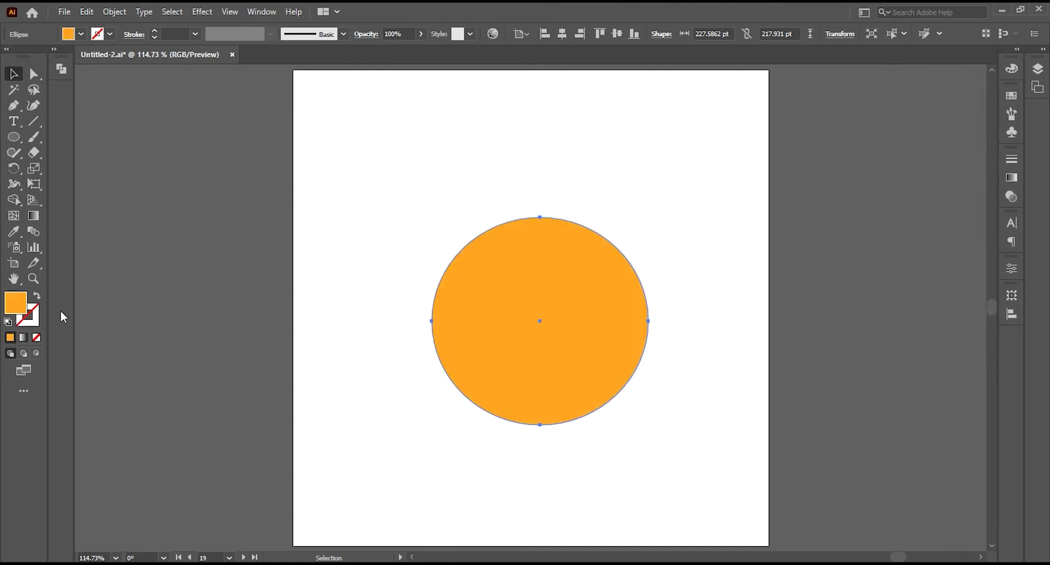
Step: Give the circle a darker orange 5 pt stroke aligned to the outside
left_click(10, 337)
key("x")
left_click(10, 337)
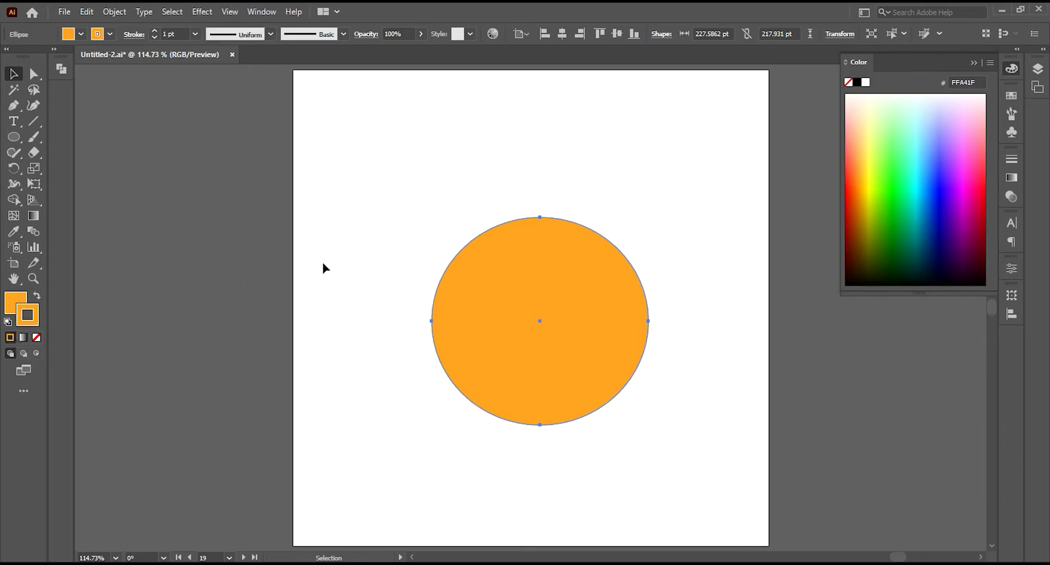
left_click(155, 31)
left_click(155, 31)
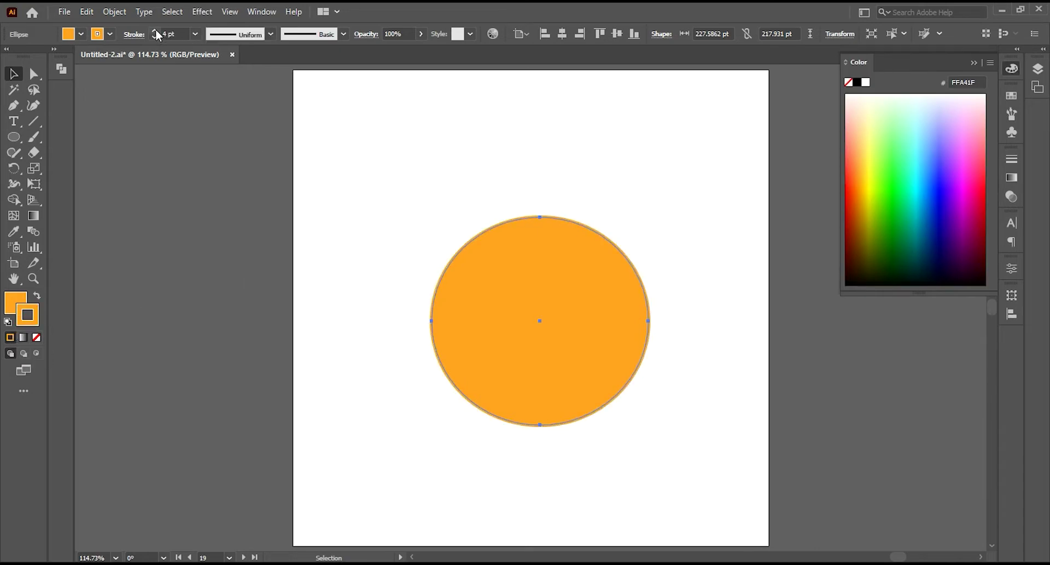
double_click(27, 314)
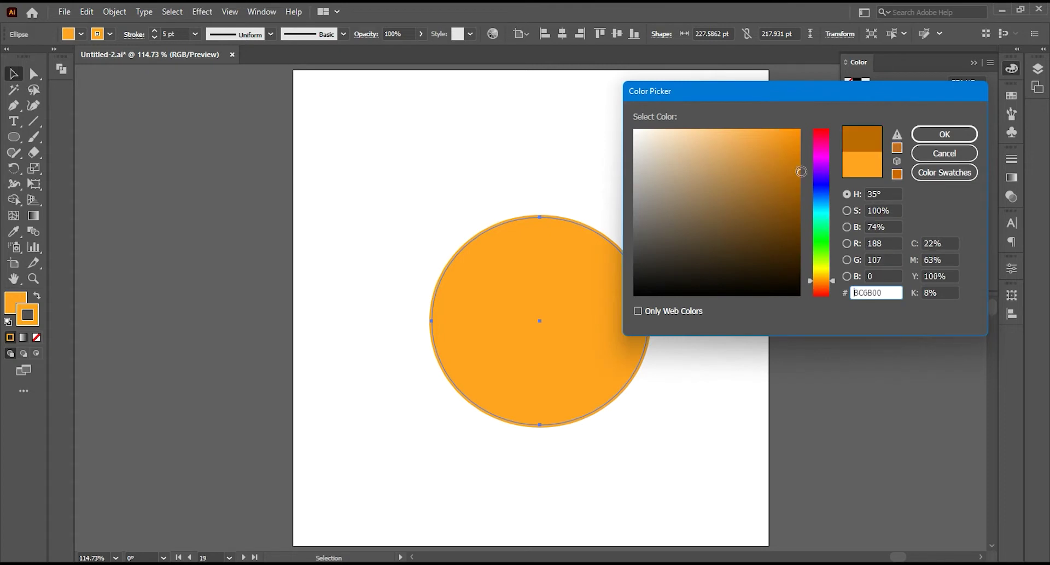
left_click(942, 134)
left_click(134, 34)
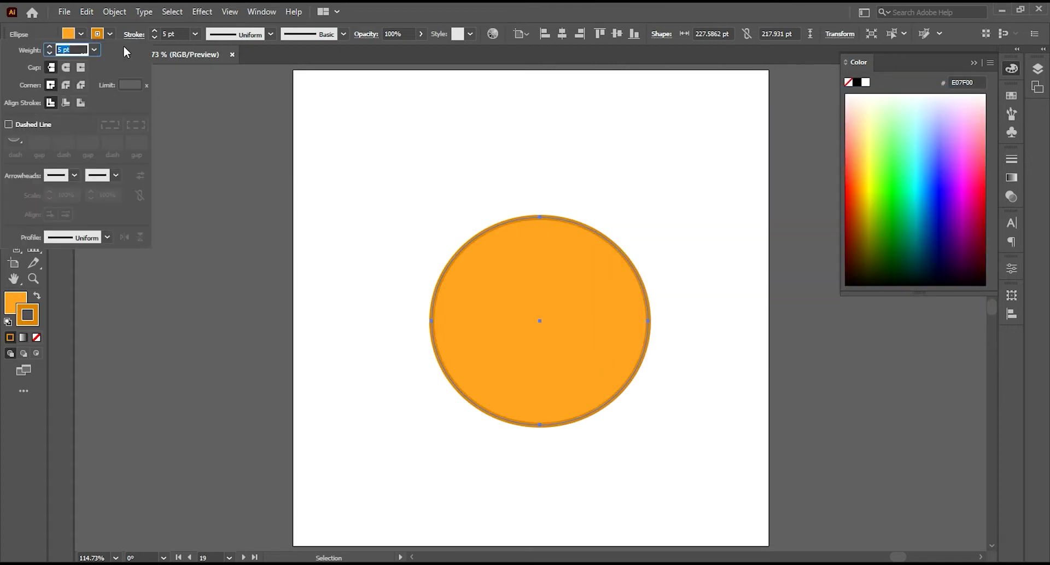
left_click(81, 104)
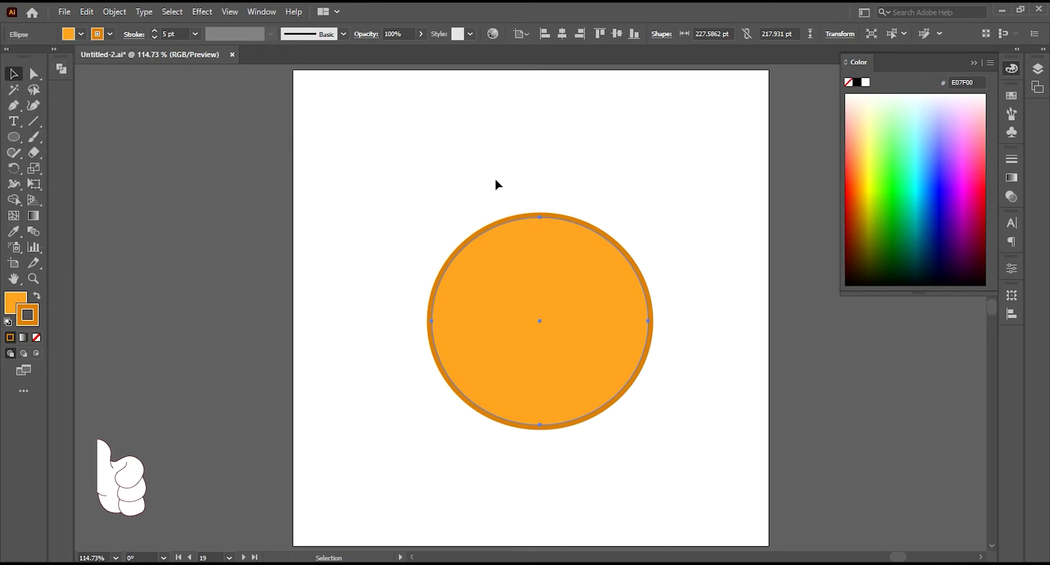
Step: Paste a copy of the circle in back and remove the copy's stroke
left_click(91, 11)
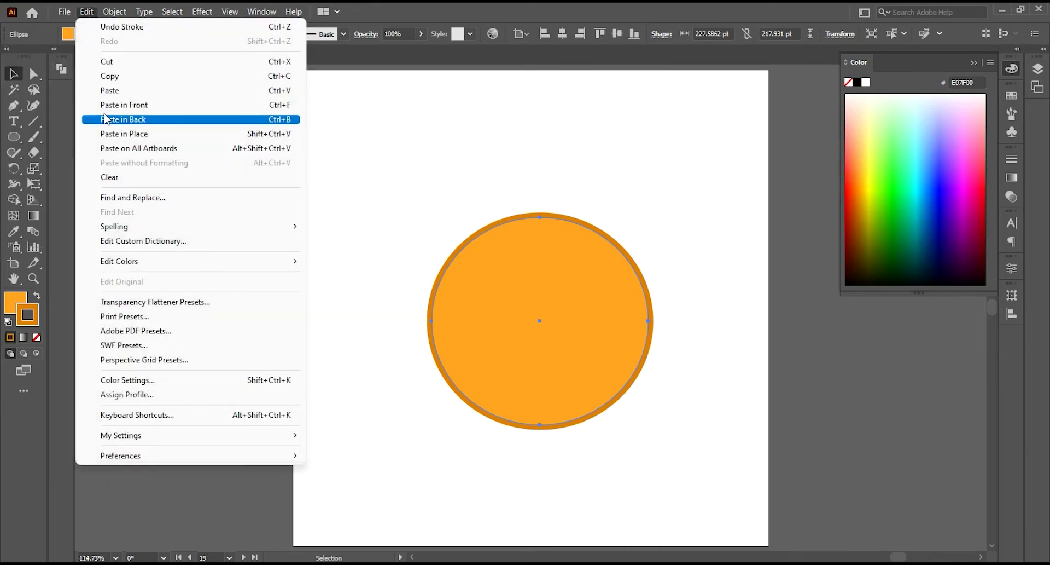
left_click(124, 134)
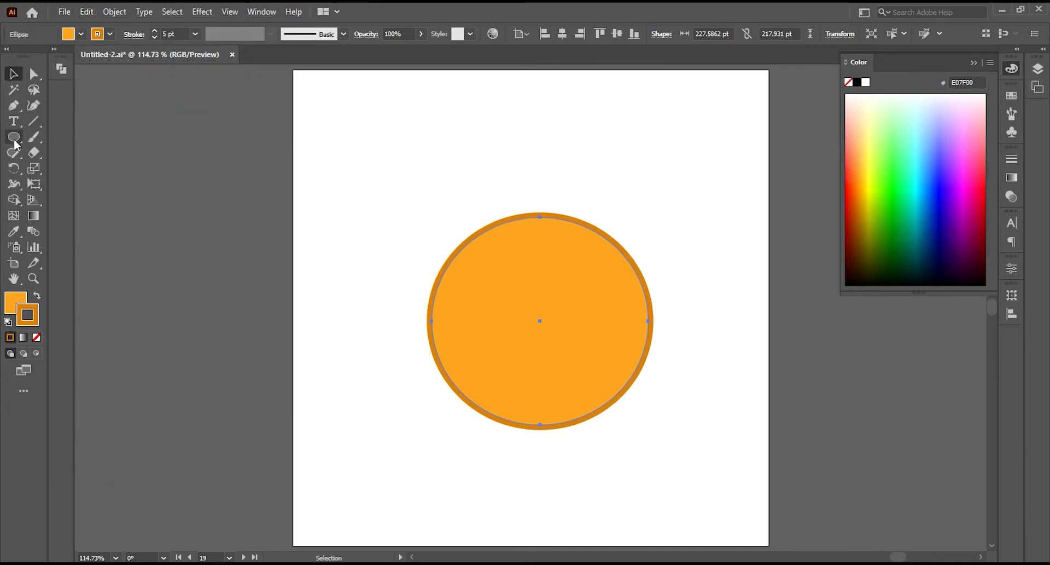
left_click(14, 105)
left_click(37, 337)
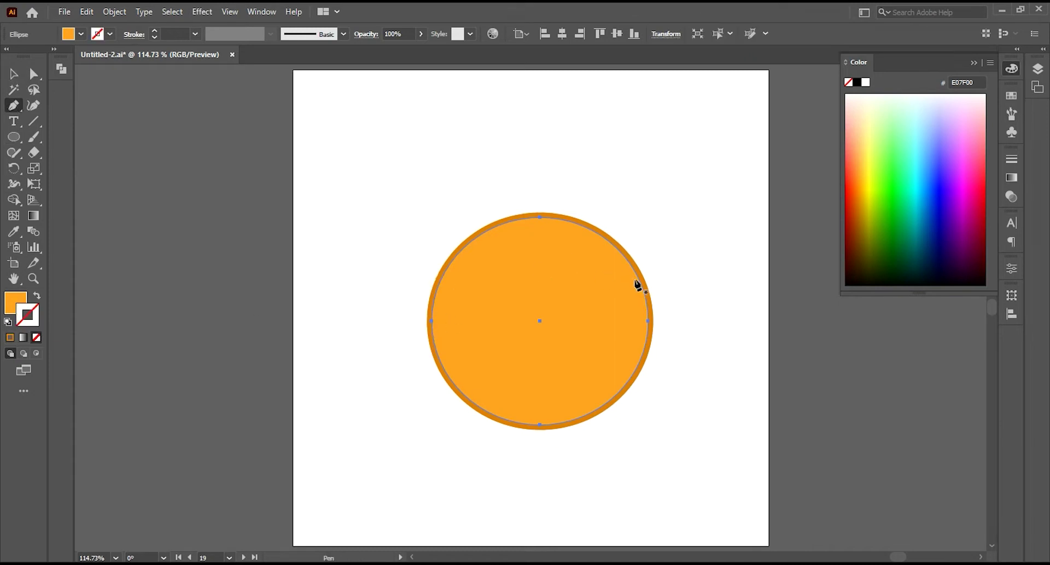
Step: Reshape the copy into a lower-right crescent with a darker orange fill
left_click(457, 389)
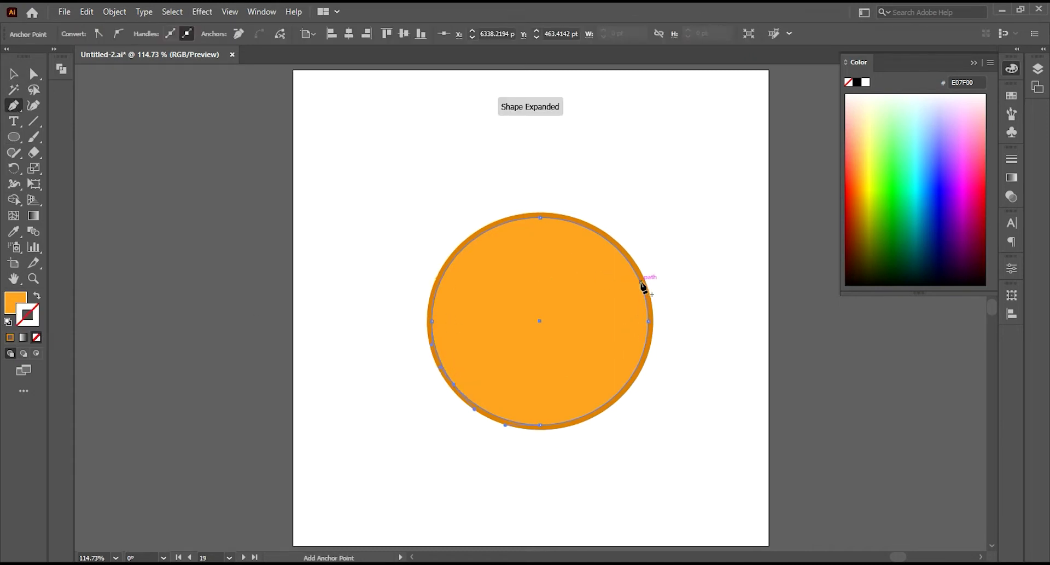
left_click(644, 282)
left_click_drag(551, 235, 432, 323)
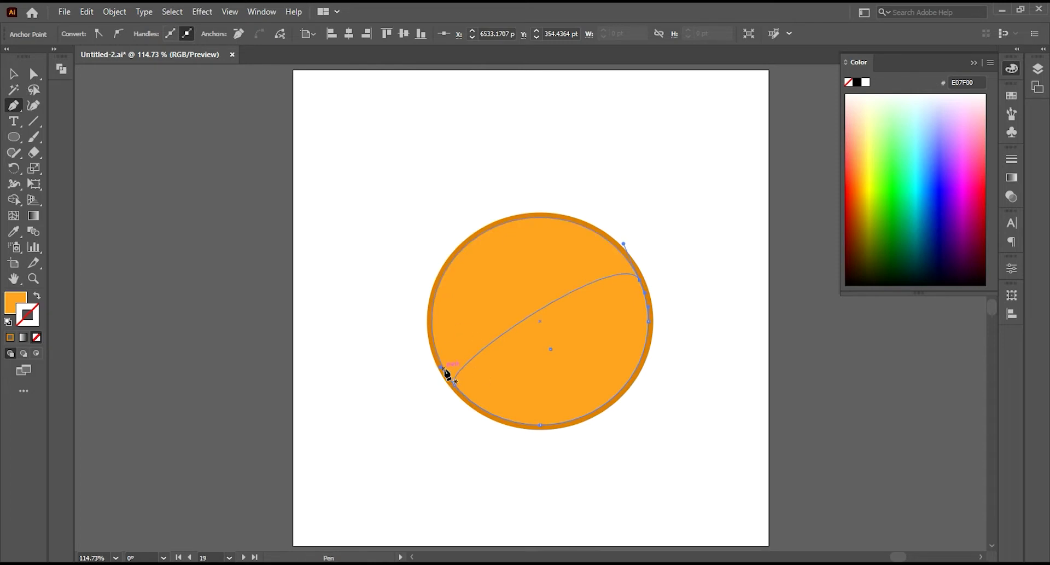
left_click_drag(456, 367, 495, 393)
double_click(16, 302)
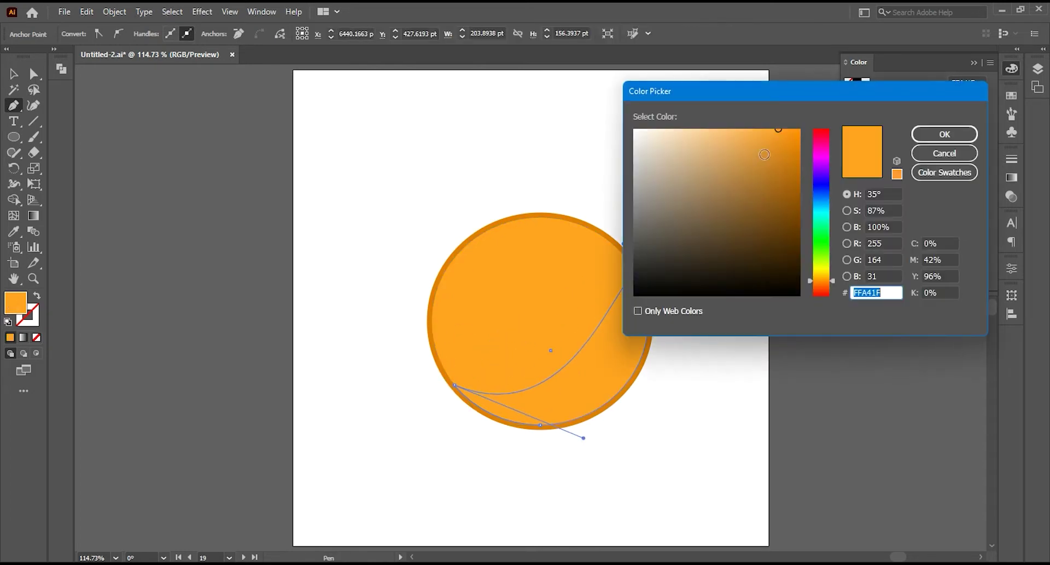
left_click(945, 134)
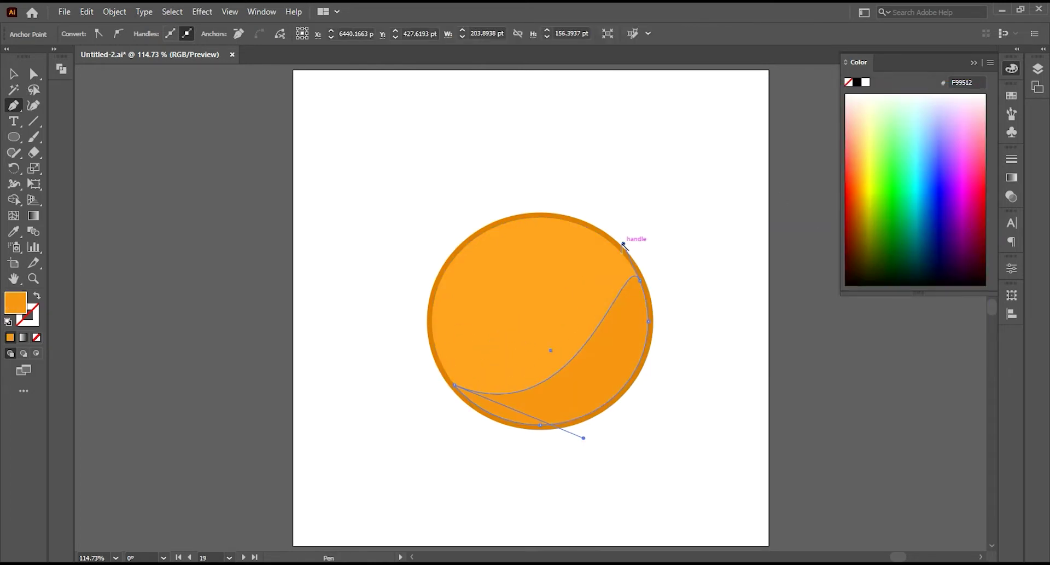
Step: Refine the crescent's upper and lower curves, then deselect it
left_click_drag(625, 244, 625, 358)
left_click_drag(584, 437, 568, 442)
left_click(14, 74)
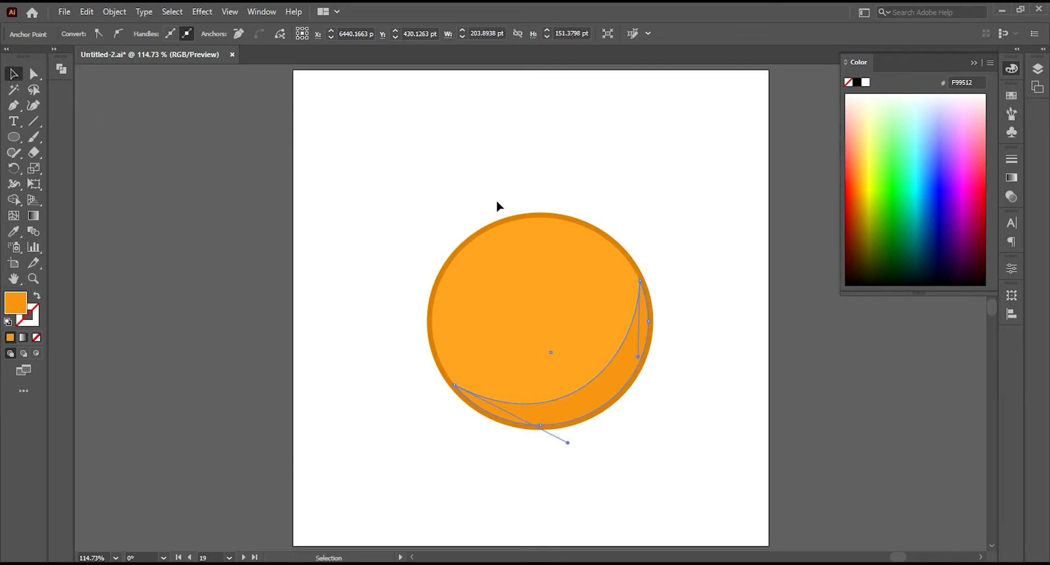
left_click(497, 206)
Step: Draw a small flat ellipse at the orange's top and fill it darker orange
left_click(14, 137)
left_click_drag(501, 240, 564, 246)
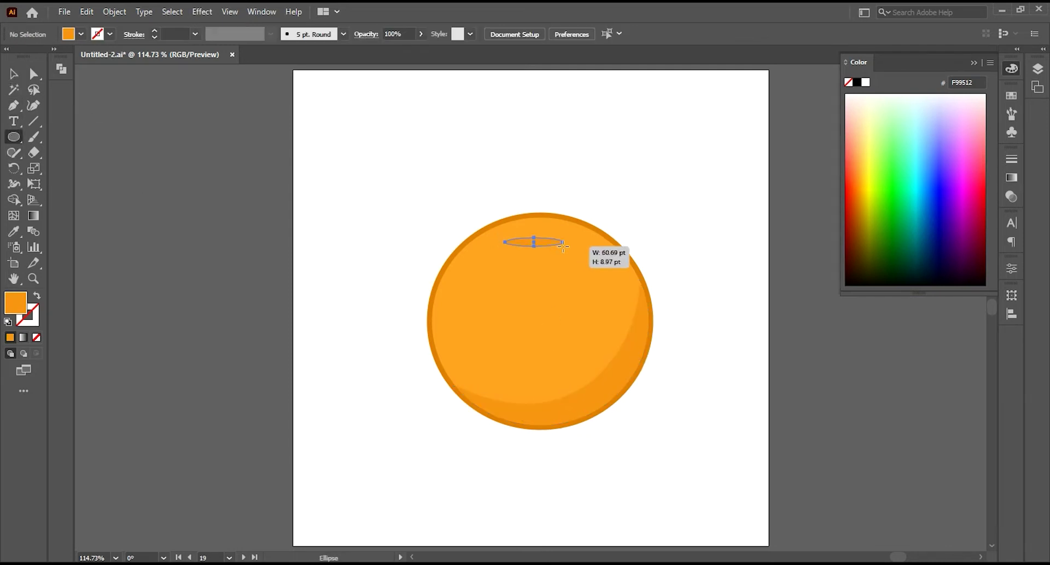
double_click(15, 302)
left_click(790, 138)
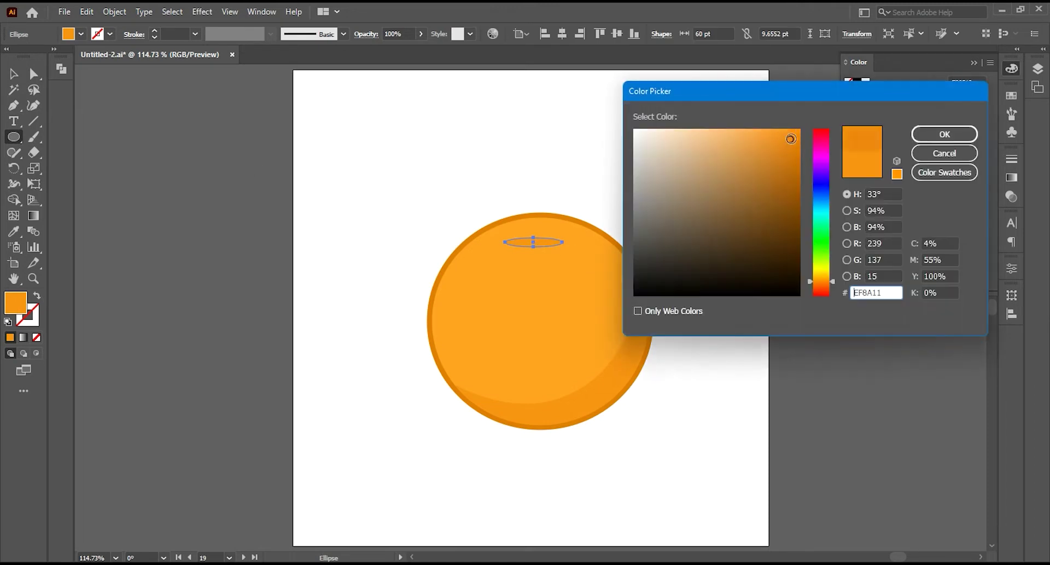
left_click(945, 134)
Step: Pen-draw the stem rising from the ellipse with a rounded top
key("p")
left_click(551, 195)
left_click(547, 242)
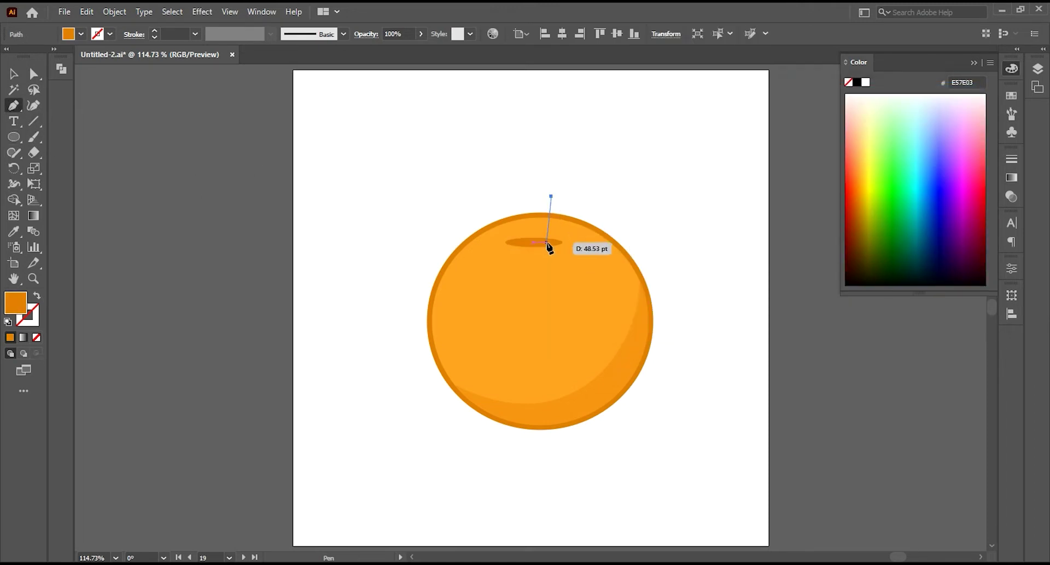
left_click(518, 240)
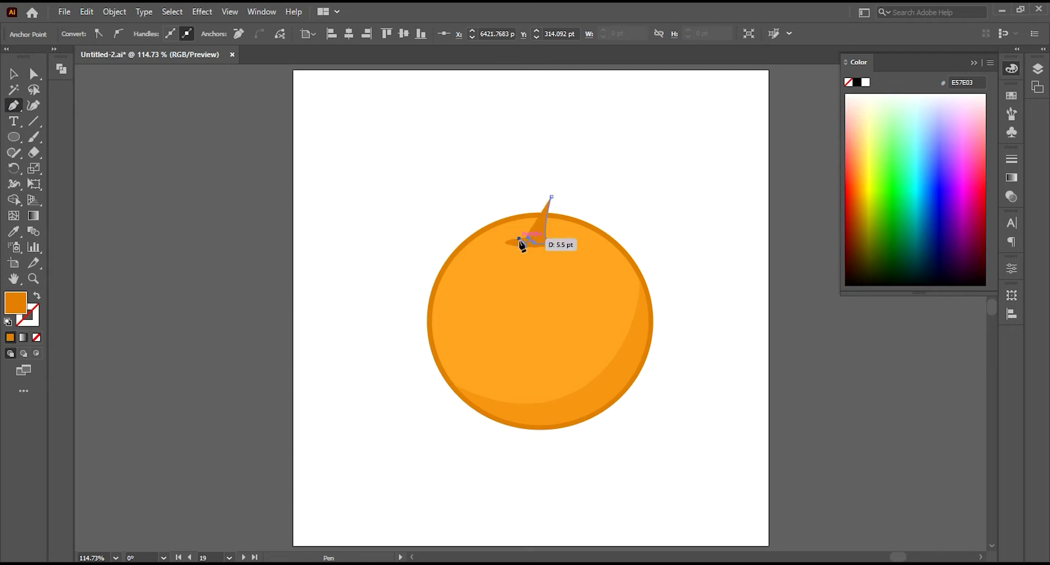
left_click(527, 196)
left_click_drag(551, 196, 559, 221)
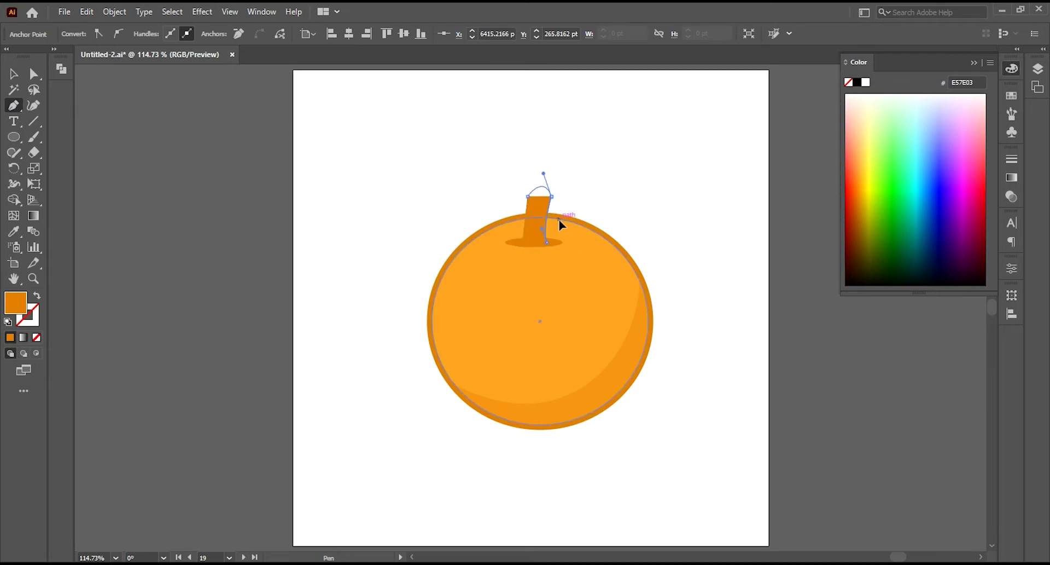
Step: Narrow the stem with Free Transform and give it a darker brown fill
key("e")
key("v")
left_click(526, 208)
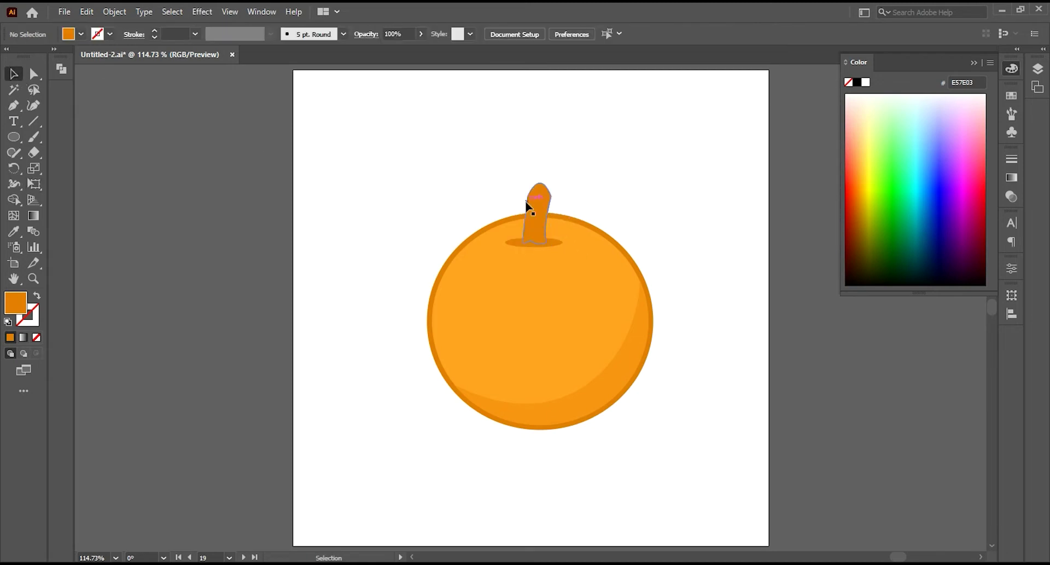
key("e")
left_click_drag(550, 214, 542, 212)
double_click(15, 302)
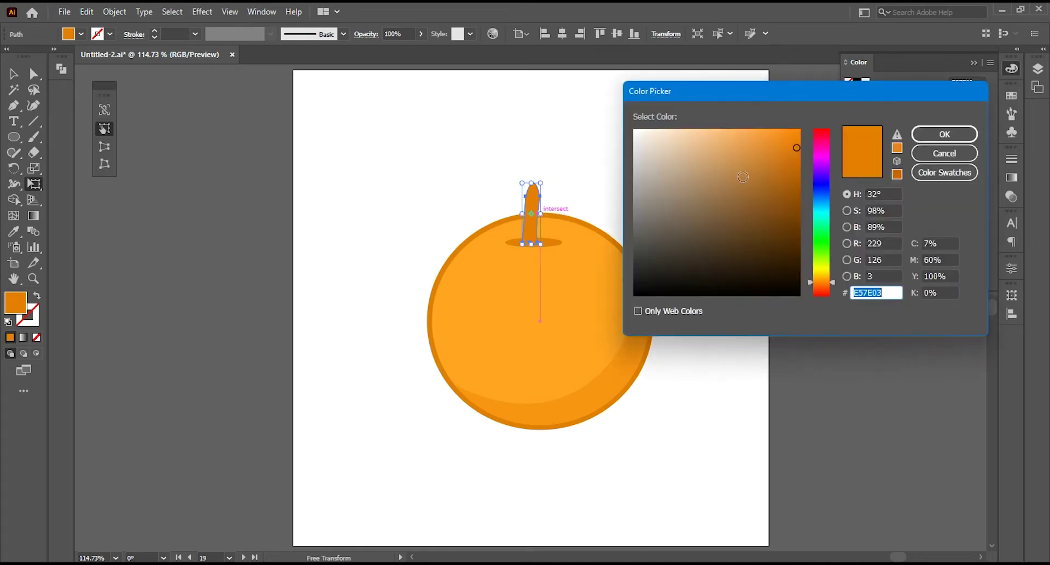
left_click(805, 182)
left_click(944, 134)
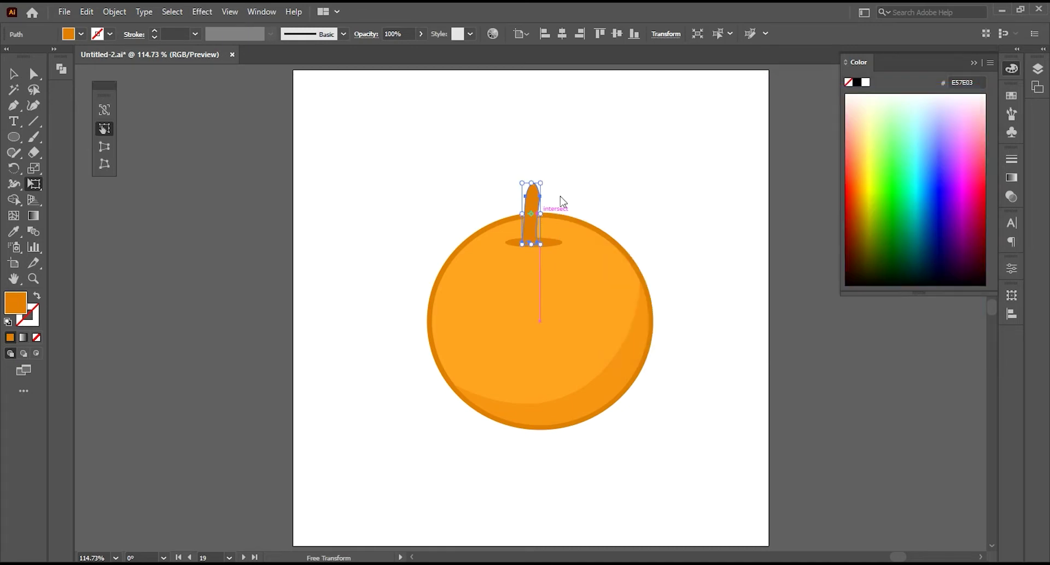
left_click_drag(531, 203, 539, 204)
Step: Pen-draw a curved leaf shape branching right from the stem
key("p")
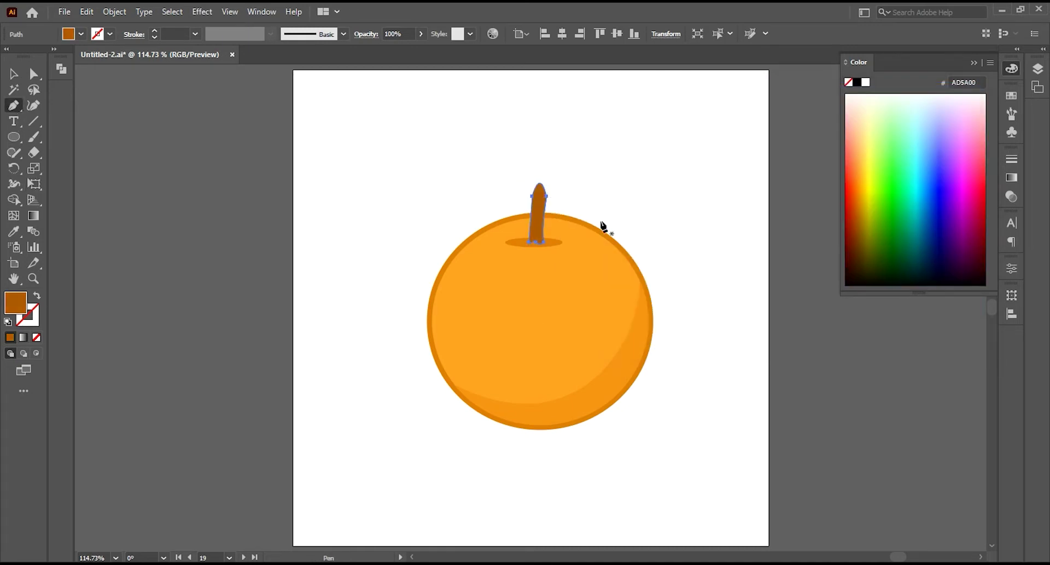
left_click(539, 222)
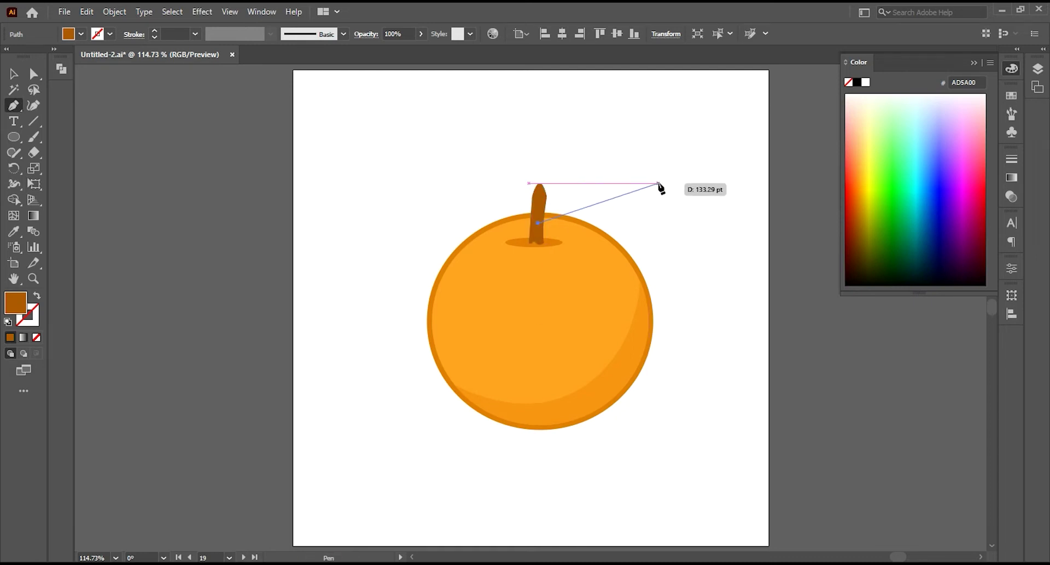
left_click_drag(659, 183, 774, 216)
left_click(658, 183)
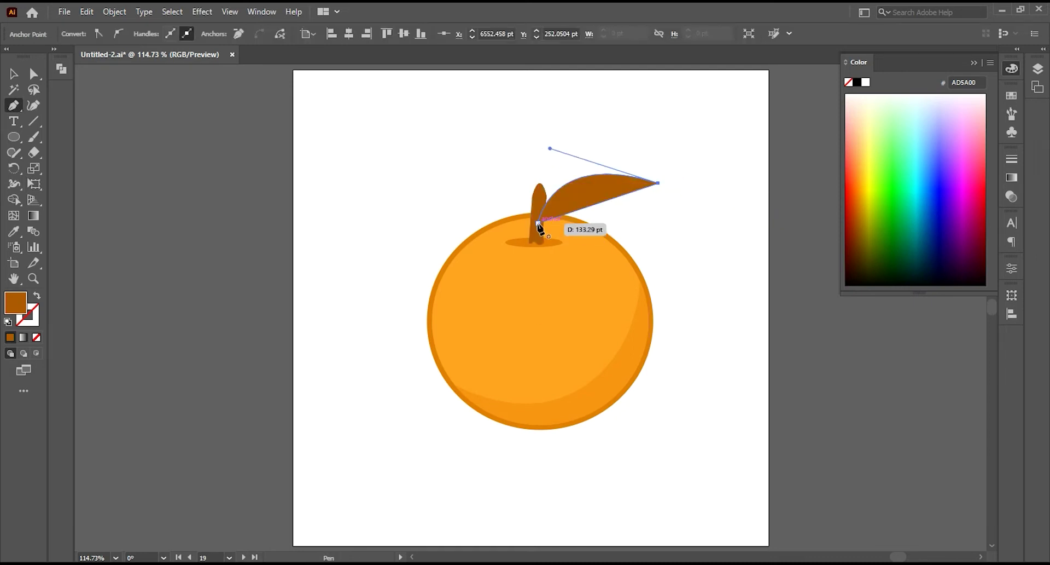
mouse_move(539, 223)
left_mouse_down()
mouse_move(438, 205)
mouse_move(442, 171)
left_mouse_up()
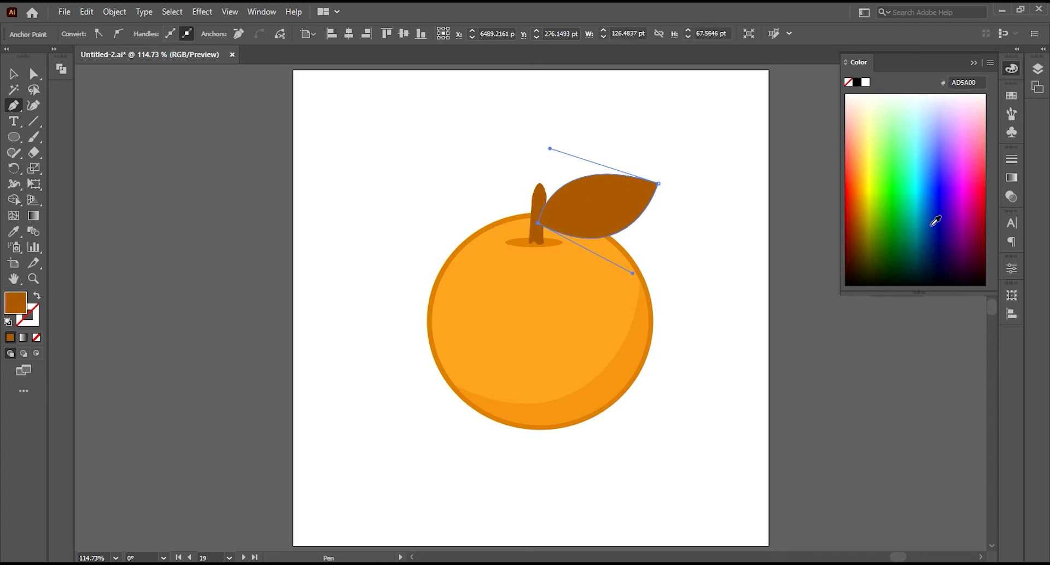
Step: Fill the leaf green 008010 and give it a black 3 pt outline
left_click(899, 233)
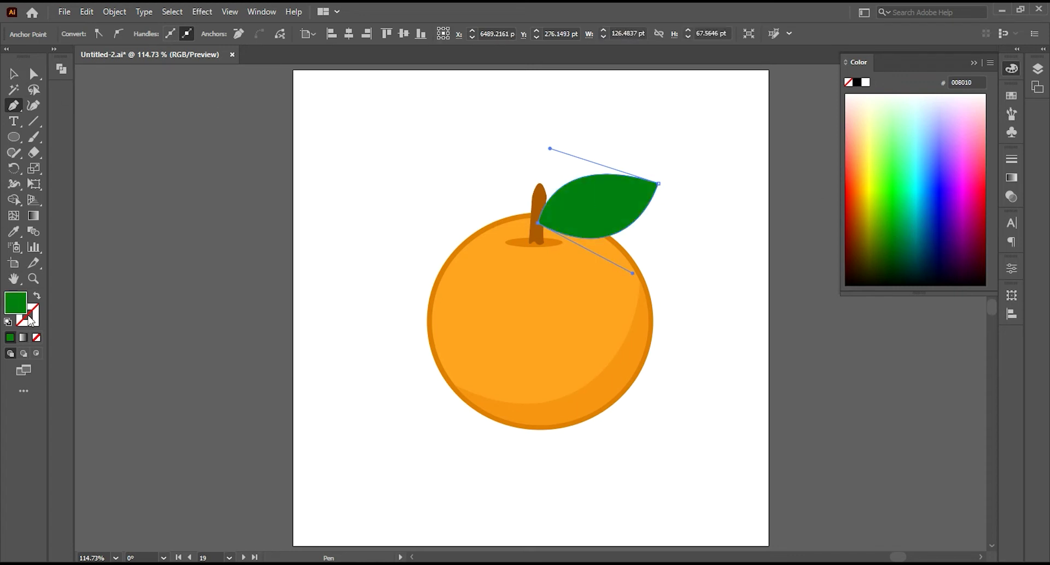
double_click(11, 339)
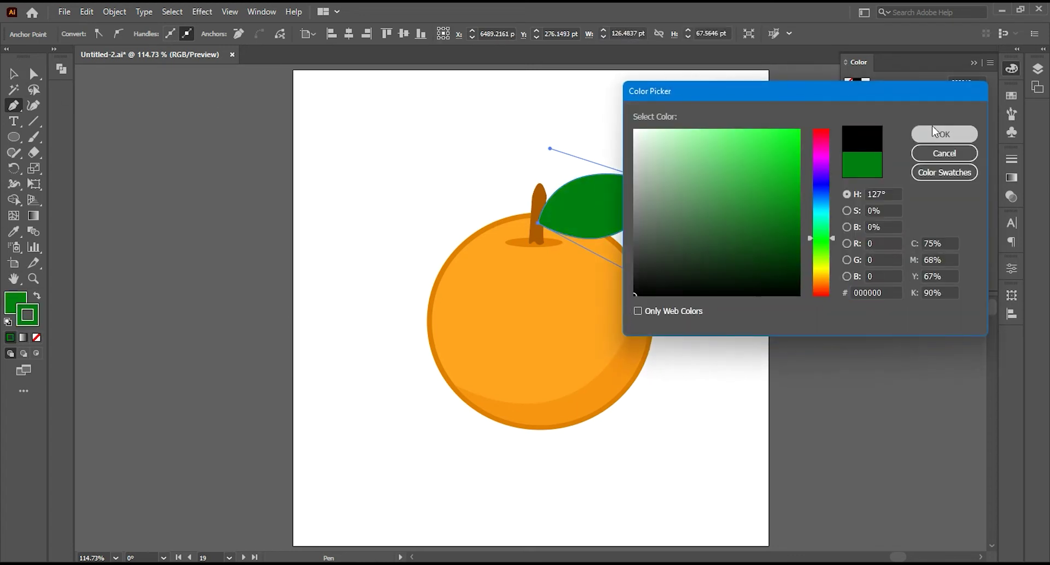
left_click(943, 133)
key("v")
left_click(605, 199)
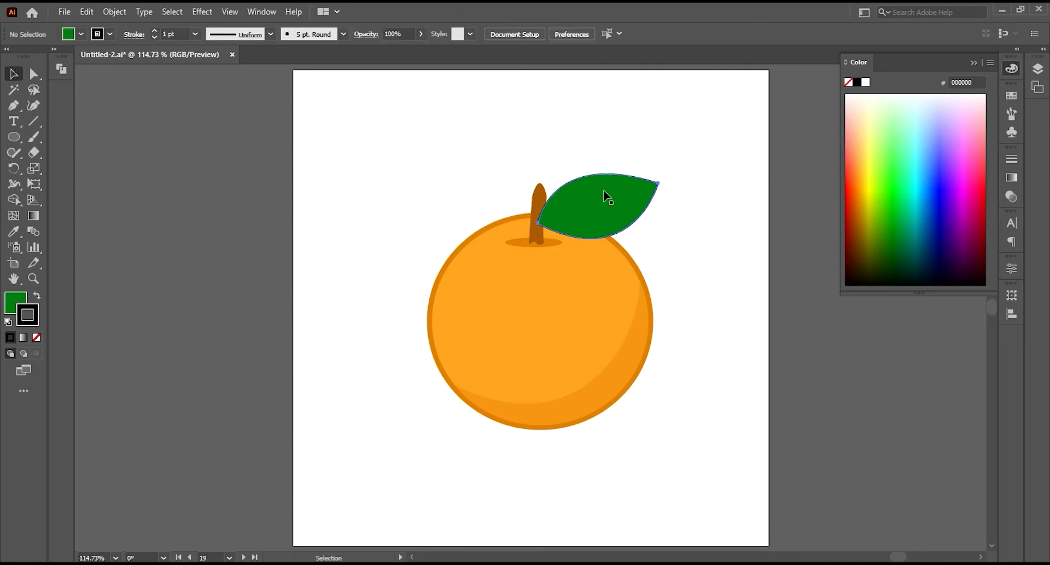
left_click(155, 31)
left_click(154, 37)
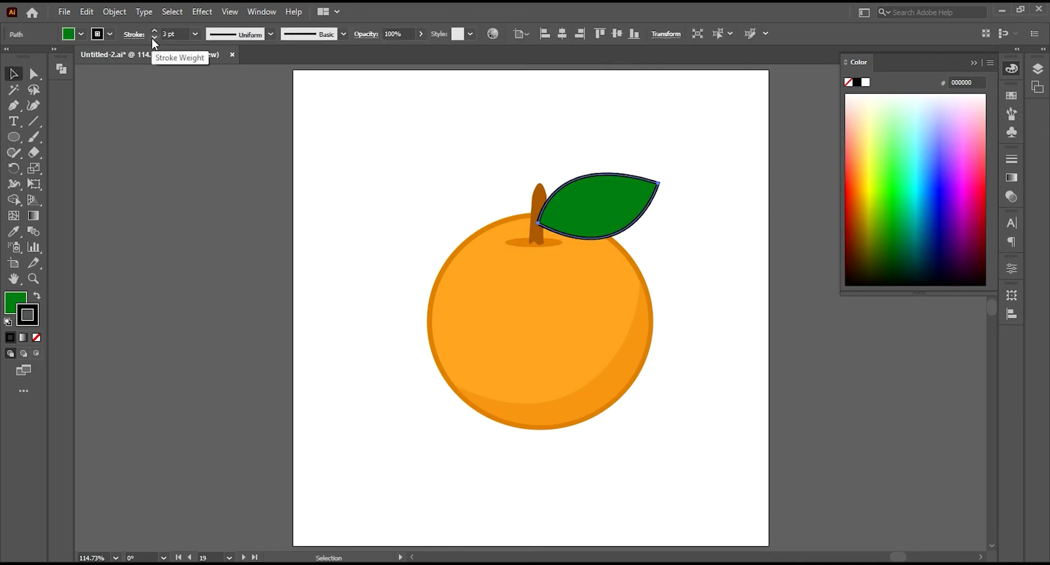
Step: Pen-draw a curved main vein from leaf tip to base with a tapered width profile
left_click(16, 110)
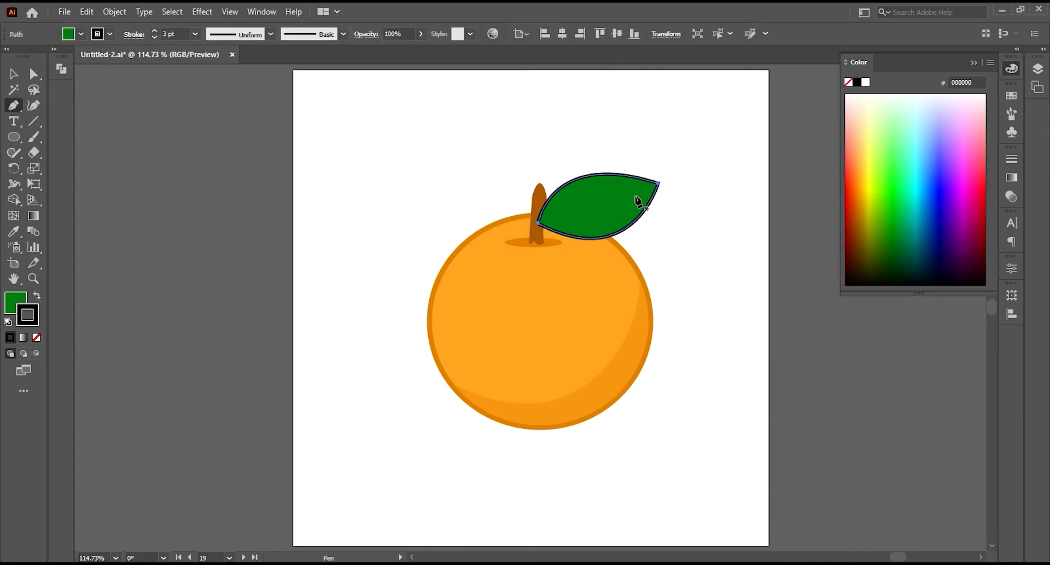
left_click(633, 193)
left_click_drag(539, 223, 501, 251)
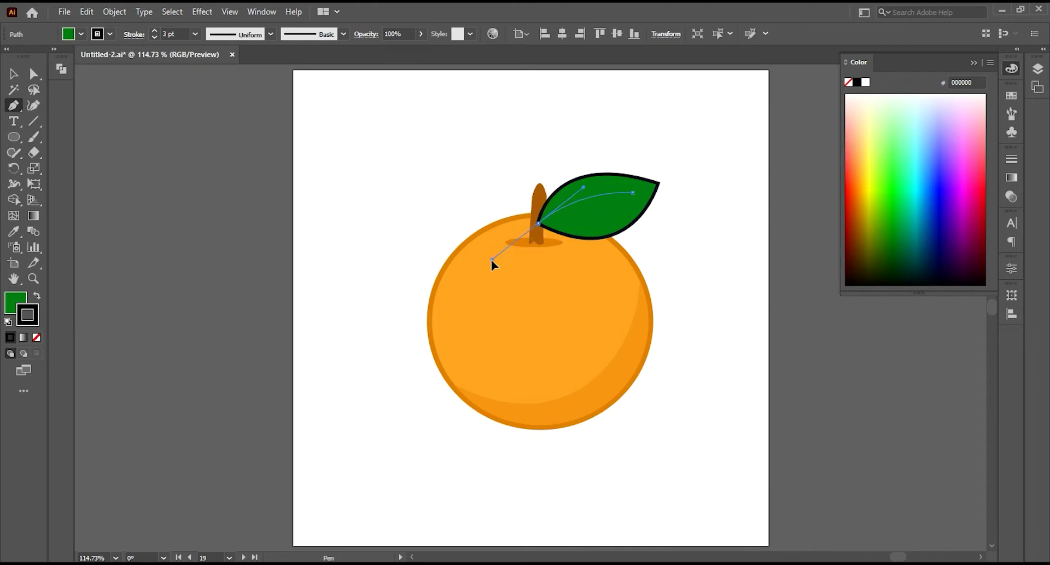
left_click(279, 188, "ctrl")
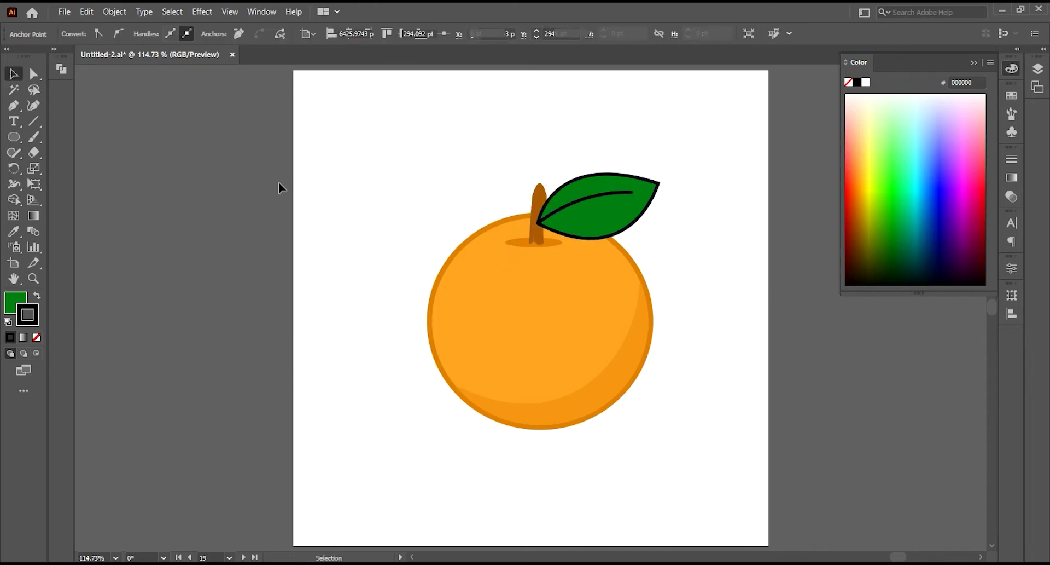
left_click(574, 200)
left_click(265, 37)
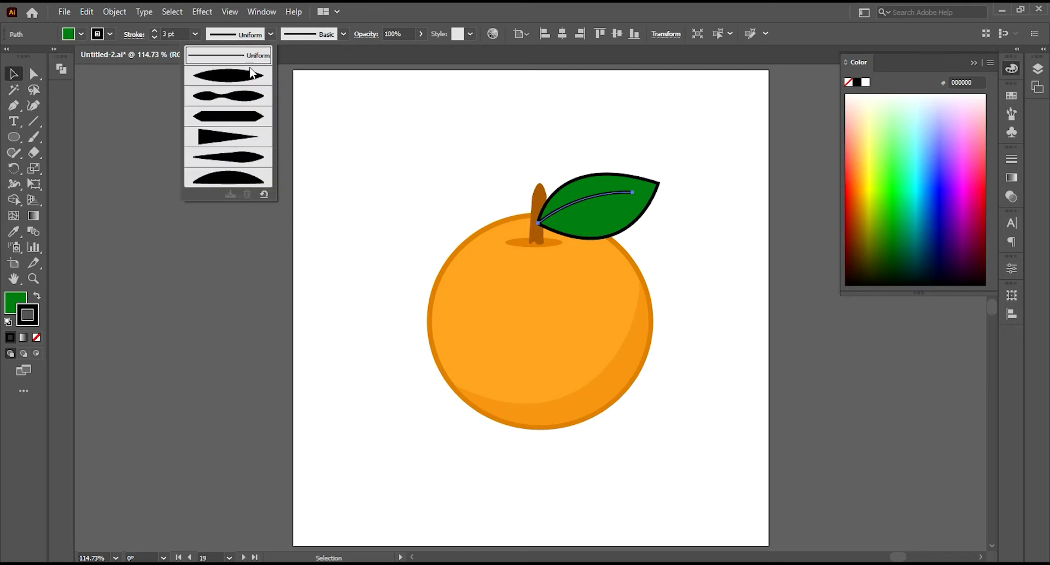
left_click(248, 77)
left_click(350, 169)
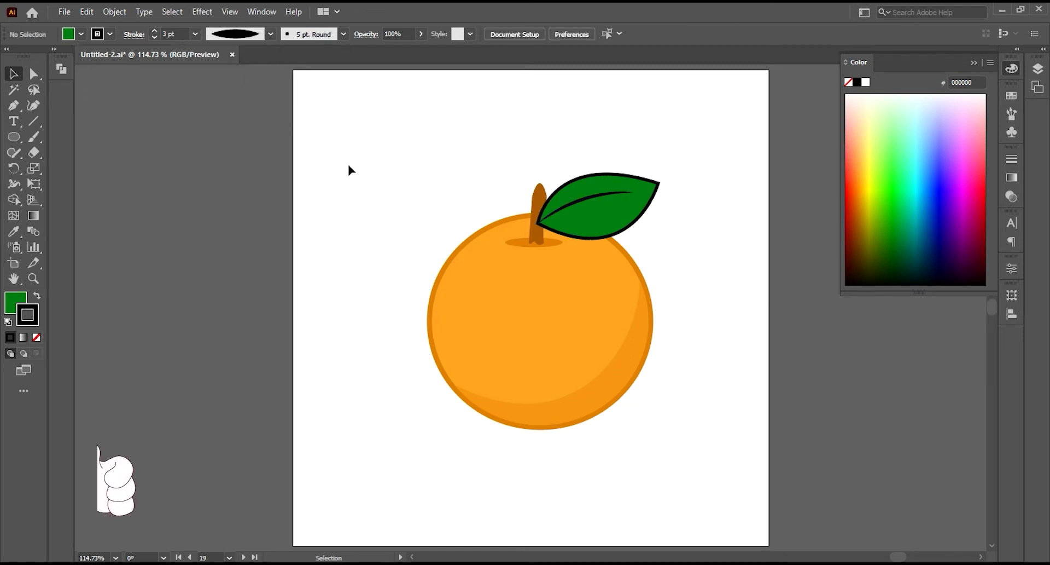
left_click(13, 105)
Step: Draw a short curved side vein with no fill and a tapered width profile
left_click(569, 219)
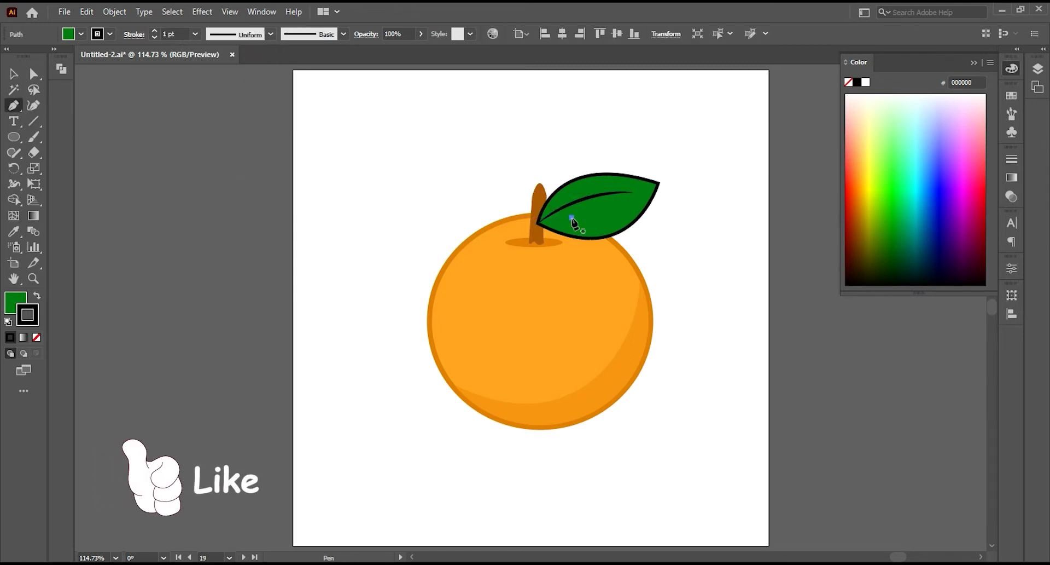
left_click_drag(557, 211, 595, 201)
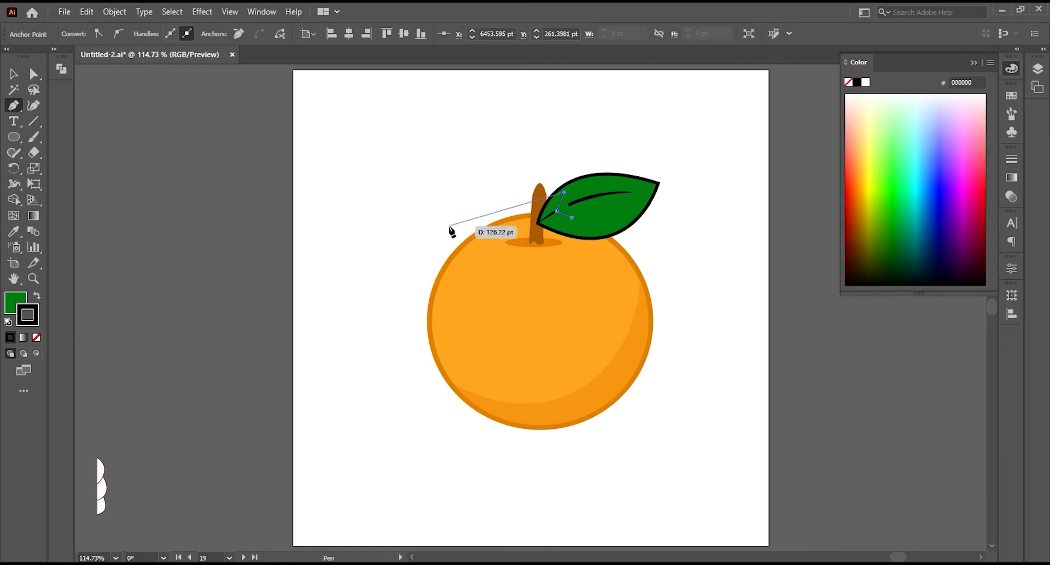
left_click(36, 337)
key("v")
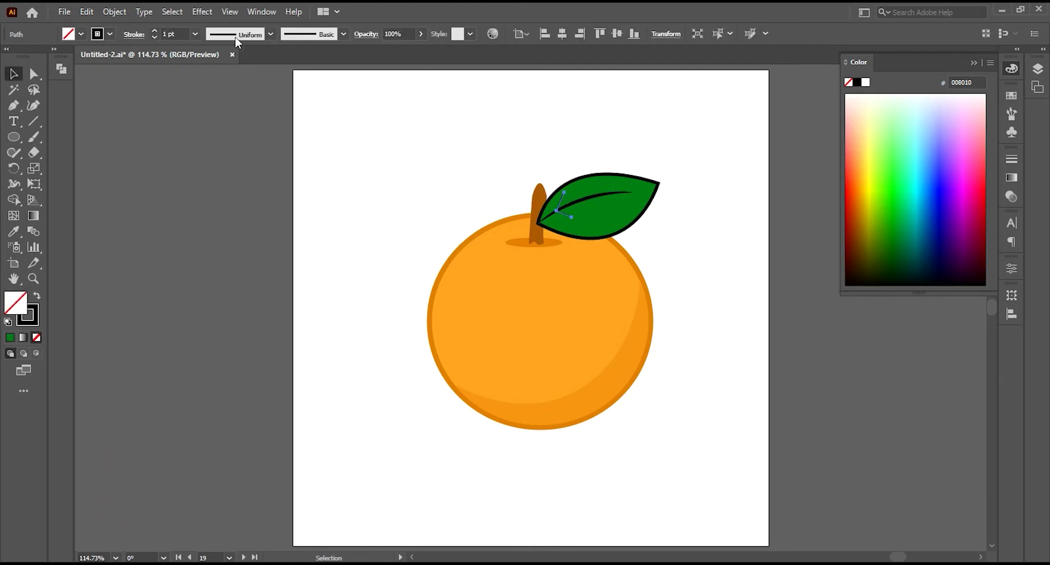
left_click(235, 35)
left_click(237, 78)
left_click(367, 160)
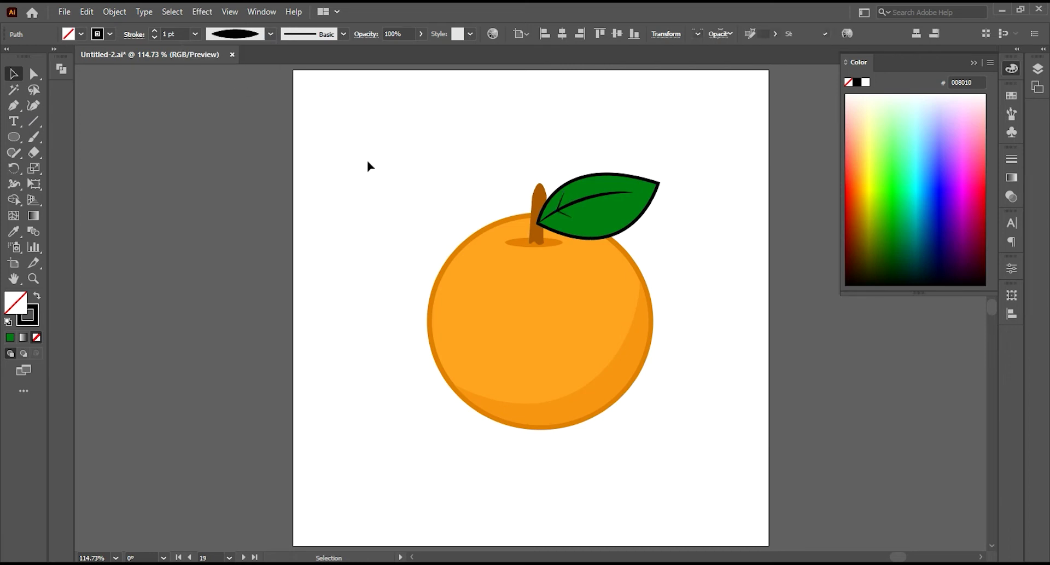
Step: Alt-drag copies of the side vein along the main vein and resize them
left_click(562, 203)
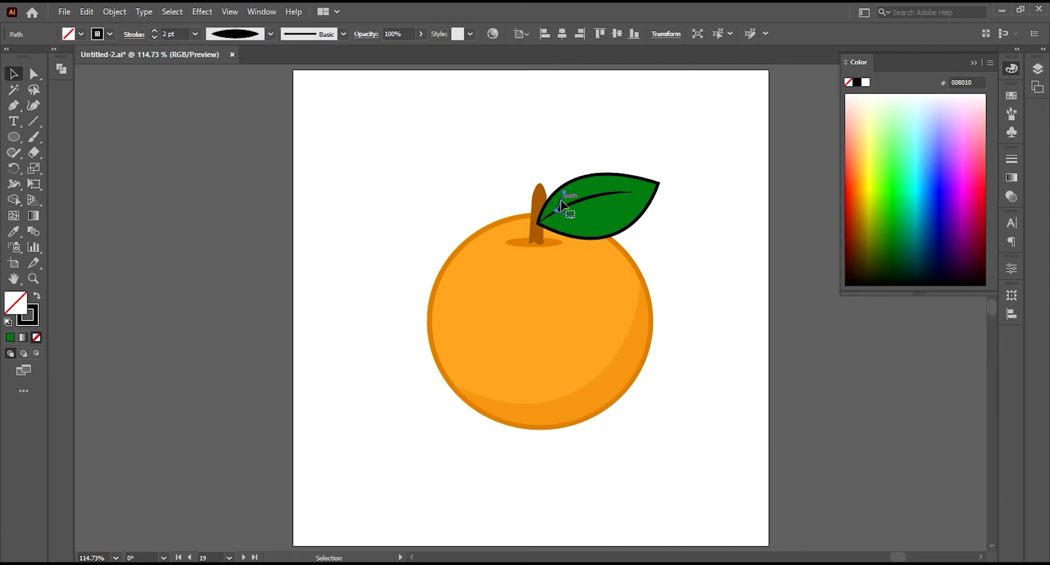
mouse_move(561, 207)
left_mouse_down()
mouse_move(614, 186)
mouse_move(625, 196)
mouse_move(584, 218)
left_mouse_up()
key("e")
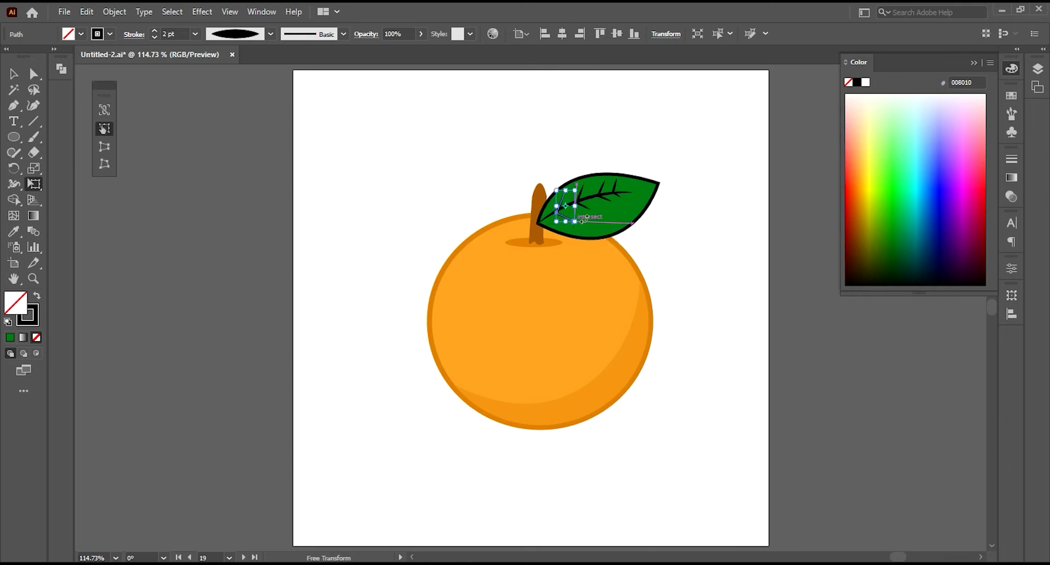
Step: Pull the leaf tip inward, smooth its upper and lower curves, and nudge it down-right
key("p")
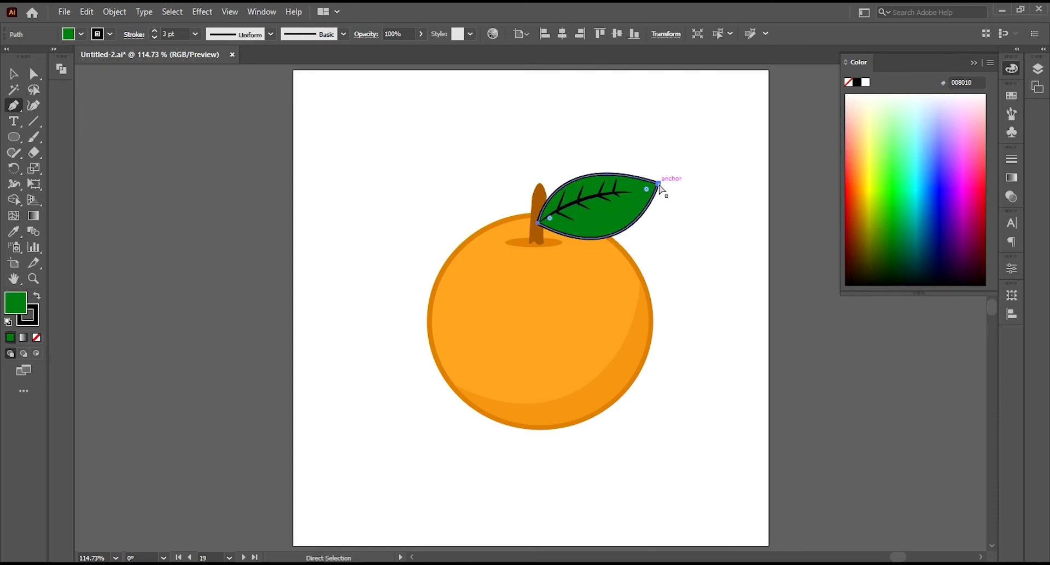
left_click(660, 183, "ctrl")
left_click_drag(659, 182, 652, 187)
left_click_drag(548, 157, 560, 137)
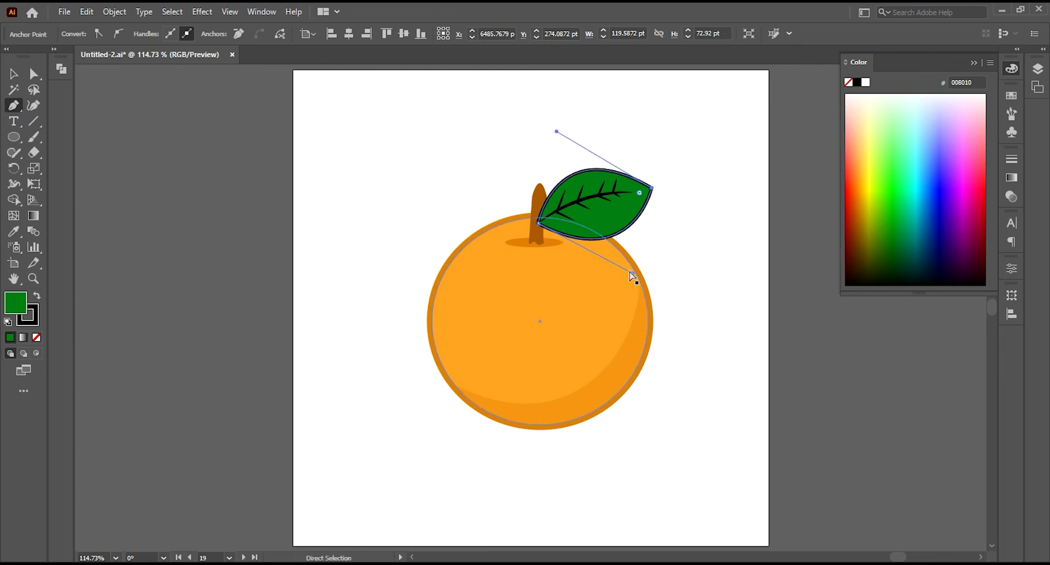
left_click_drag(633, 273, 618, 261)
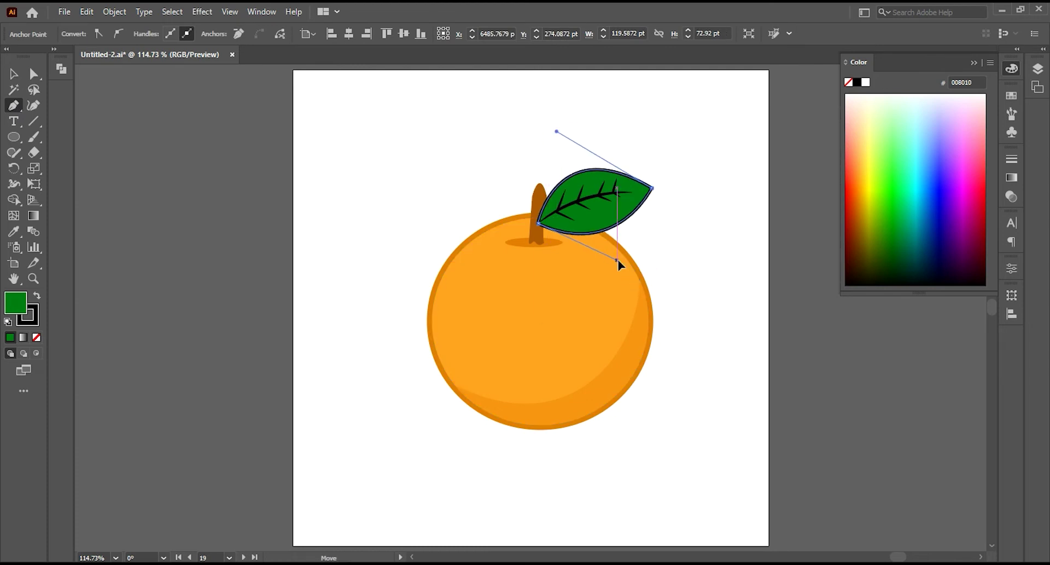
left_click(11, 71)
left_click(342, 206)
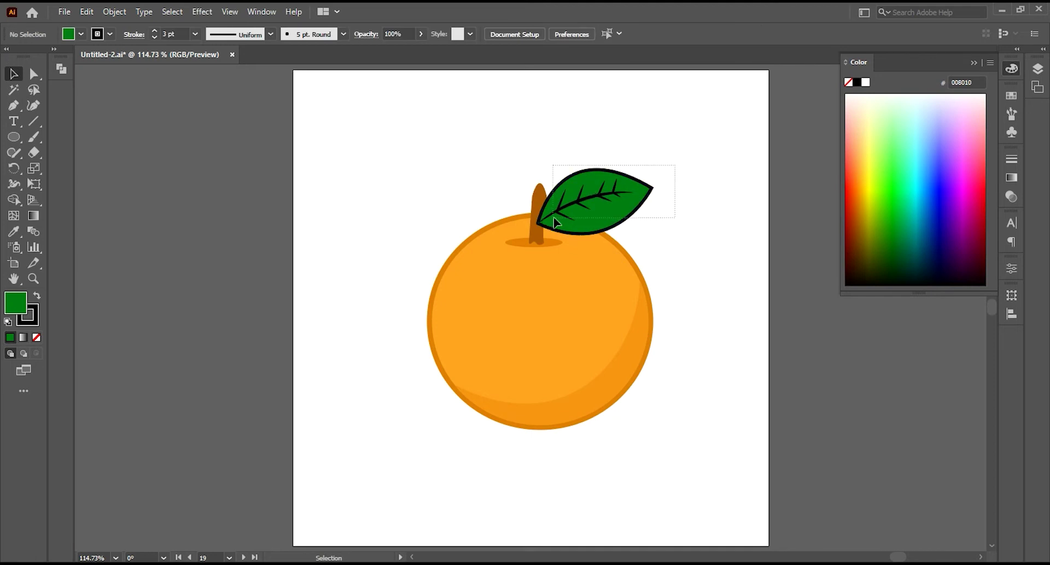
left_click(576, 211)
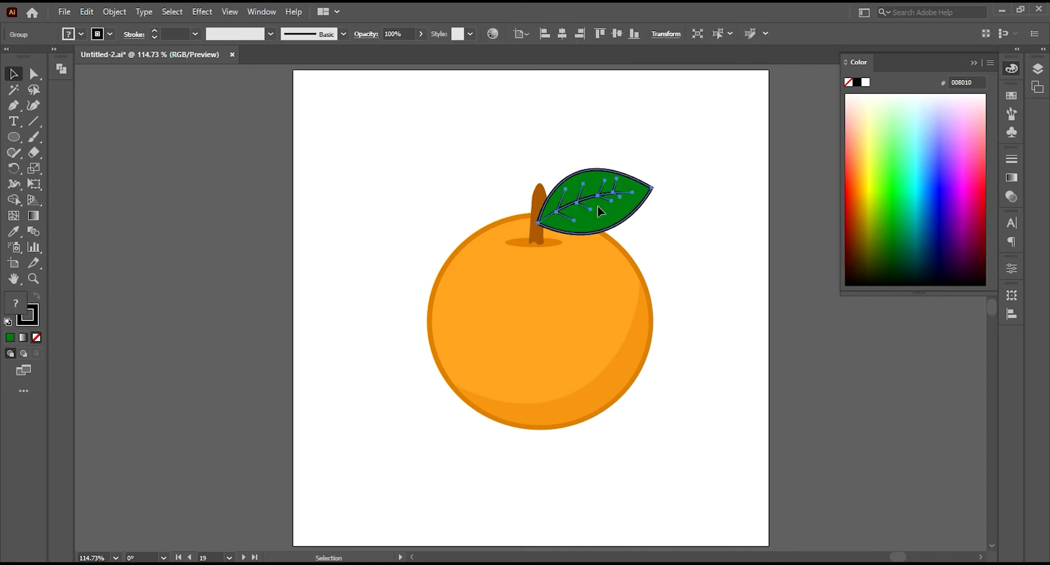
left_click_drag(598, 207, 605, 215)
Step: Shorten the stem and shift its lower anchor so it leans toward the leaf
left_click(538, 214)
key("e")
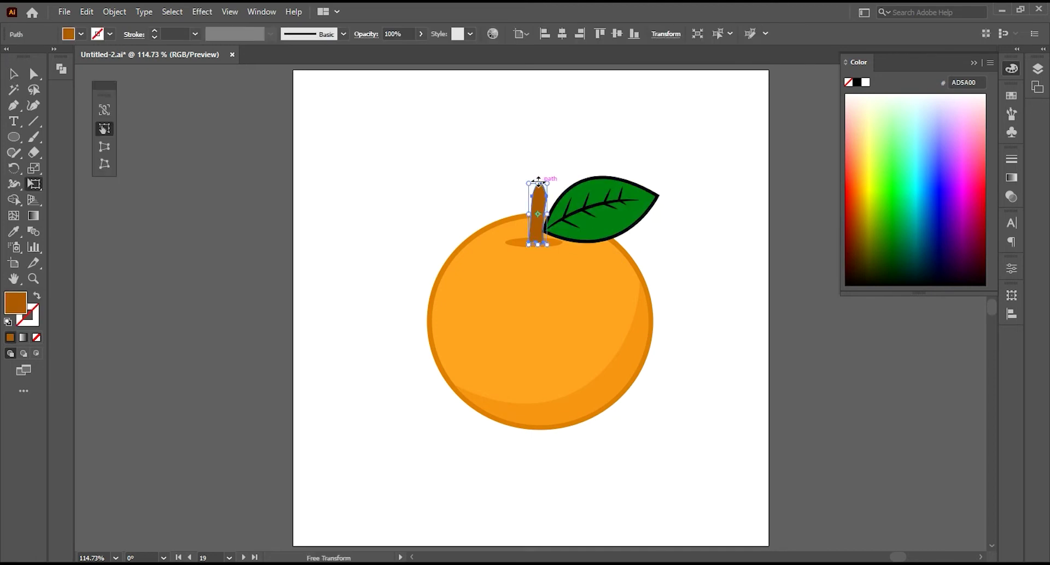
left_click_drag(538, 181, 539, 201)
key("p")
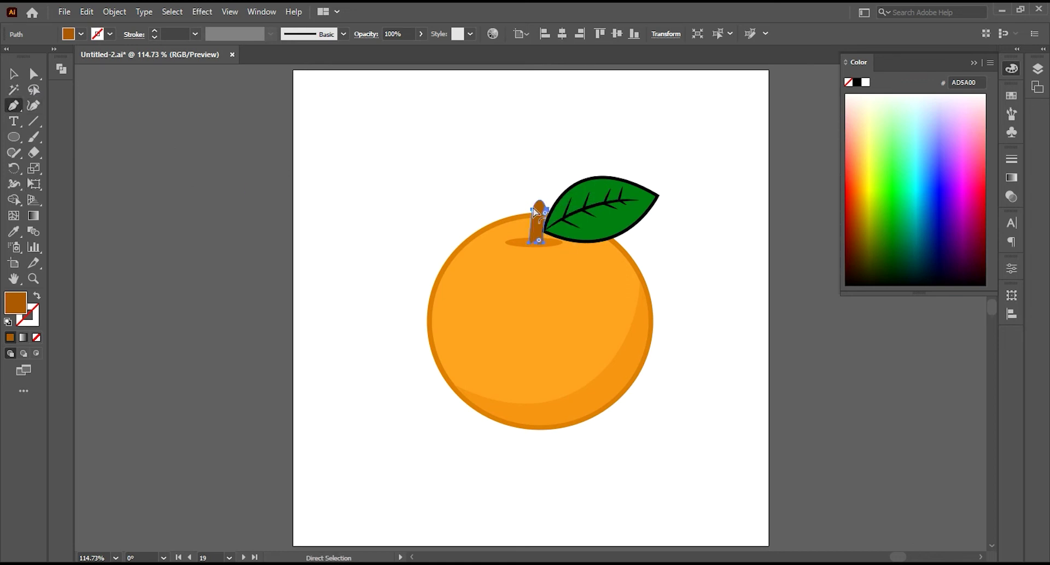
left_click(540, 198)
left_click(543, 208, "ctrl")
left_click(540, 206, "ctrl")
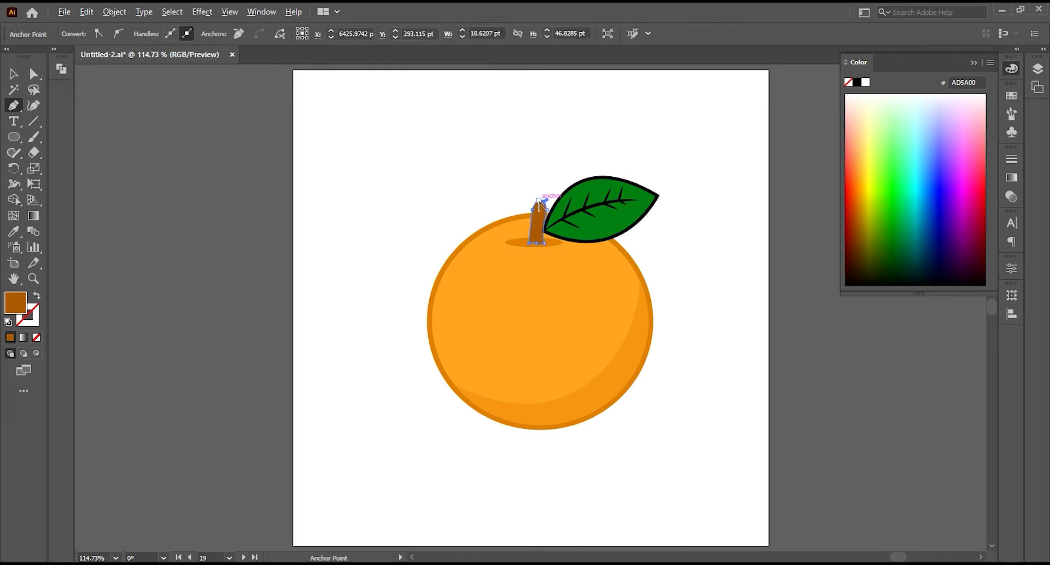
left_click_drag(534, 214, 540, 224)
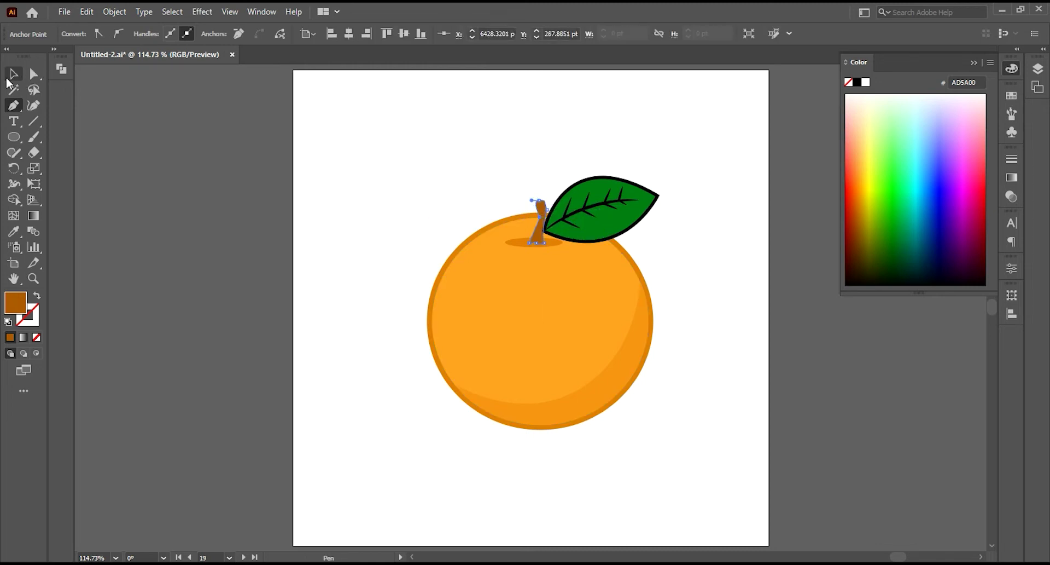
Step: Paste a copy of the stem in place and fill it darker brown
left_click(11, 75)
left_click(422, 191)
left_click(543, 207)
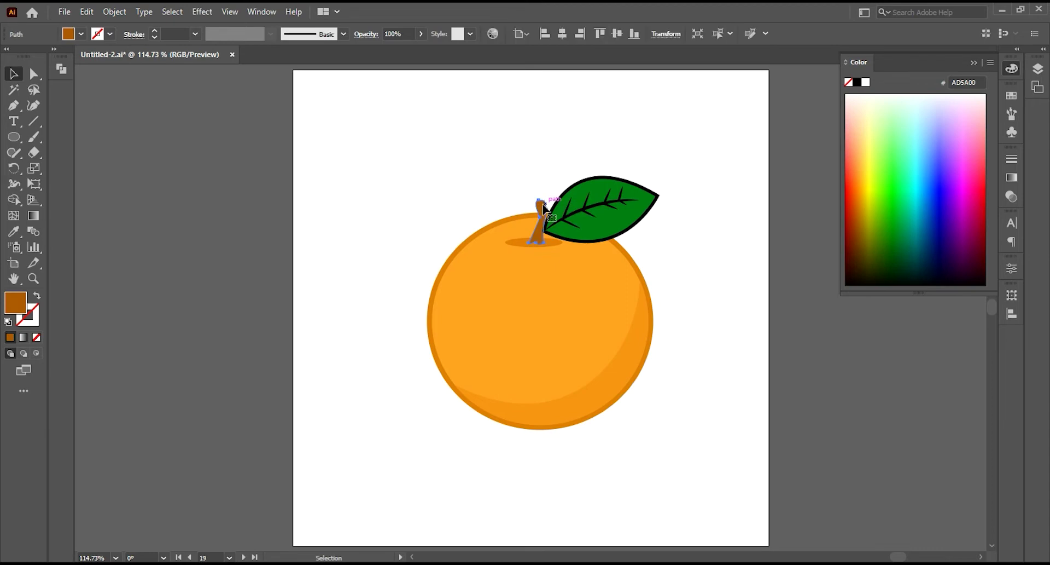
left_click(86, 11)
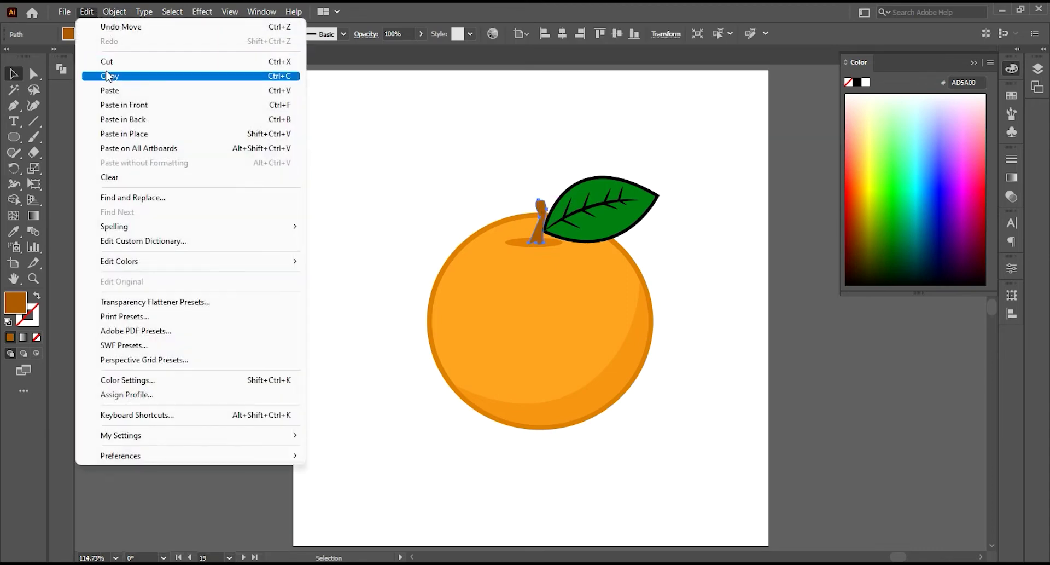
left_click(109, 133)
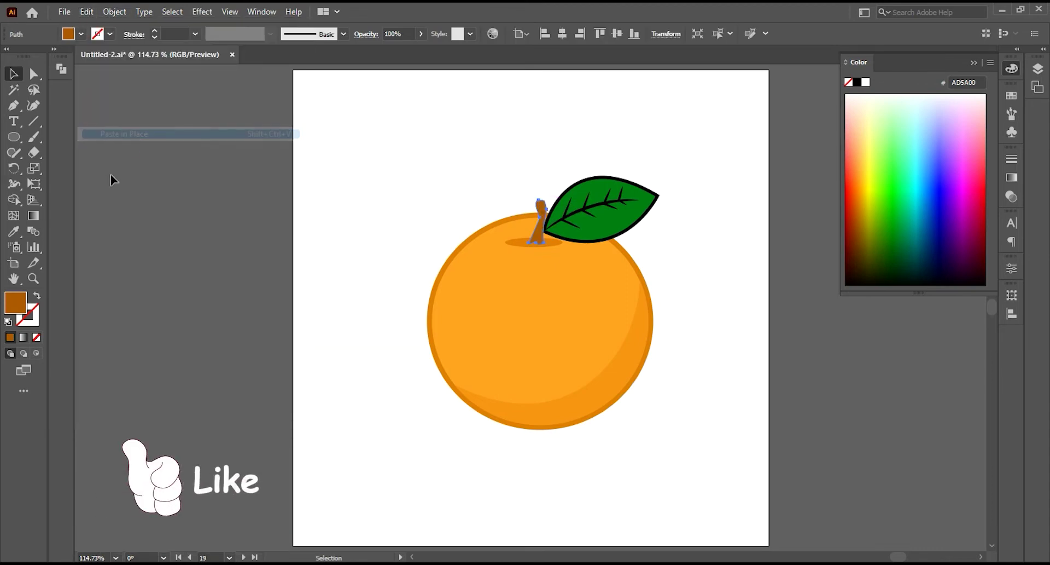
double_click(16, 302)
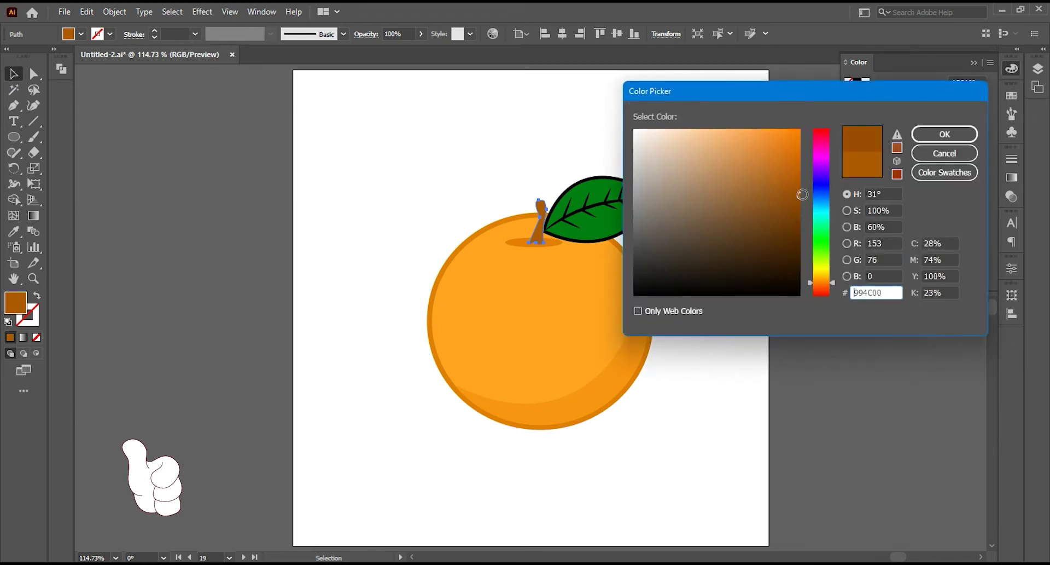
left_click(940, 134)
Step: Reshape the darker stem copy into a slim strip along the stem's right side
key("z")
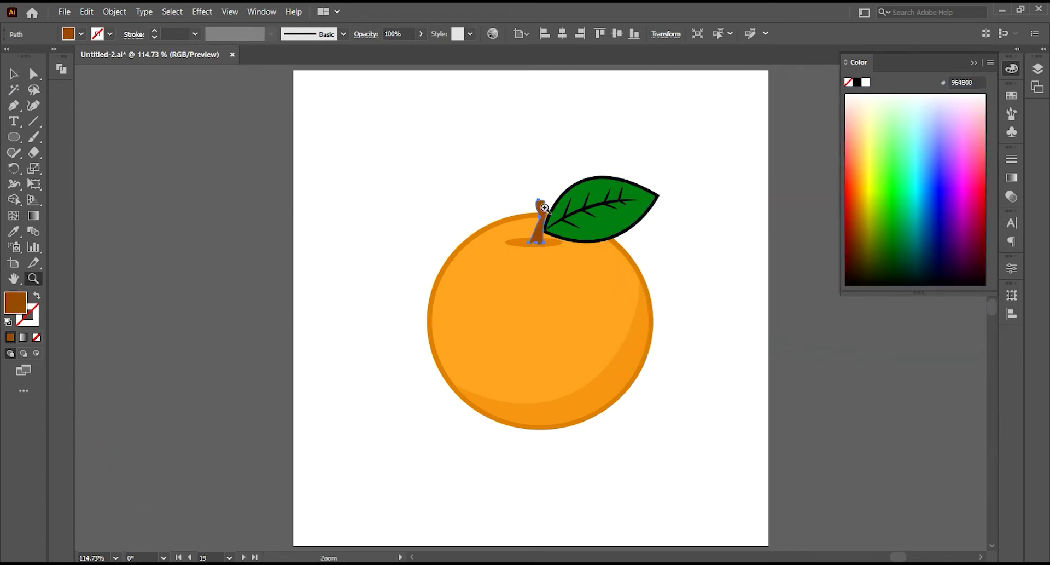
left_click_drag(546, 208, 798, 320)
left_click(14, 105)
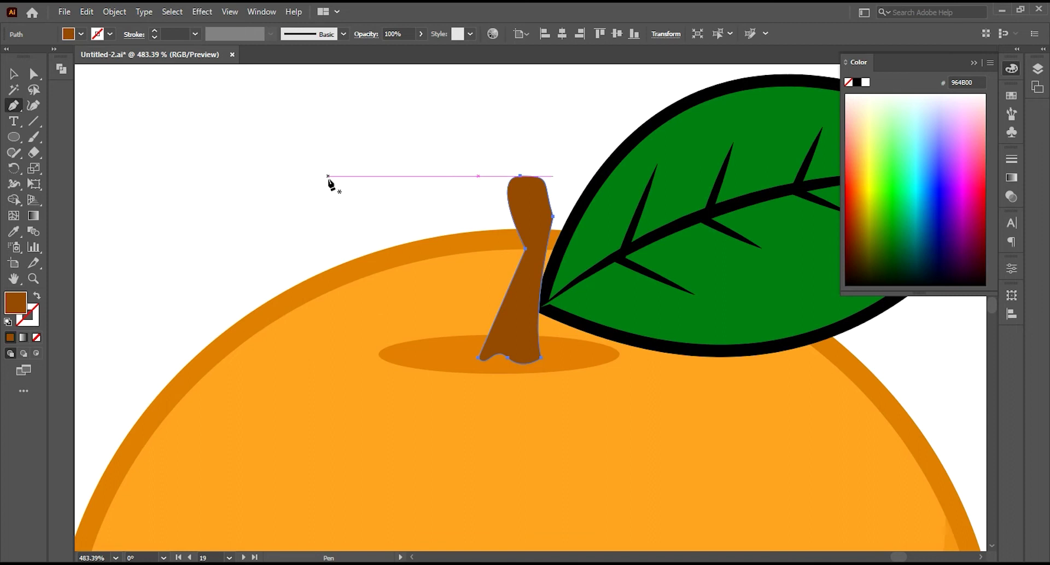
left_click(538, 257, "ctrl")
left_click(526, 250, "ctrl")
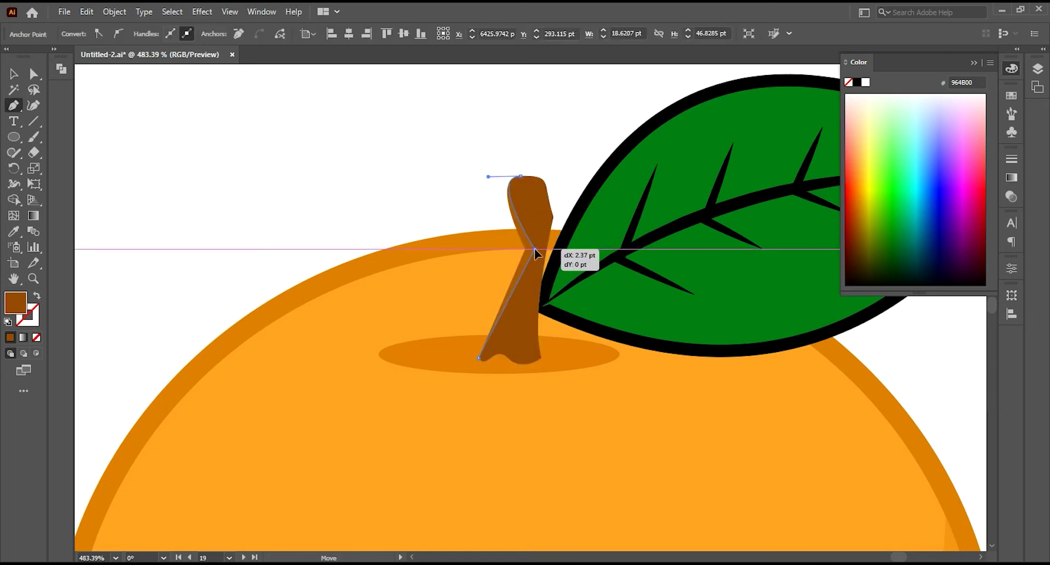
mouse_move(521, 177)
left_mouse_down()
mouse_move(491, 177)
mouse_move(540, 191)
left_mouse_up()
left_click(479, 359)
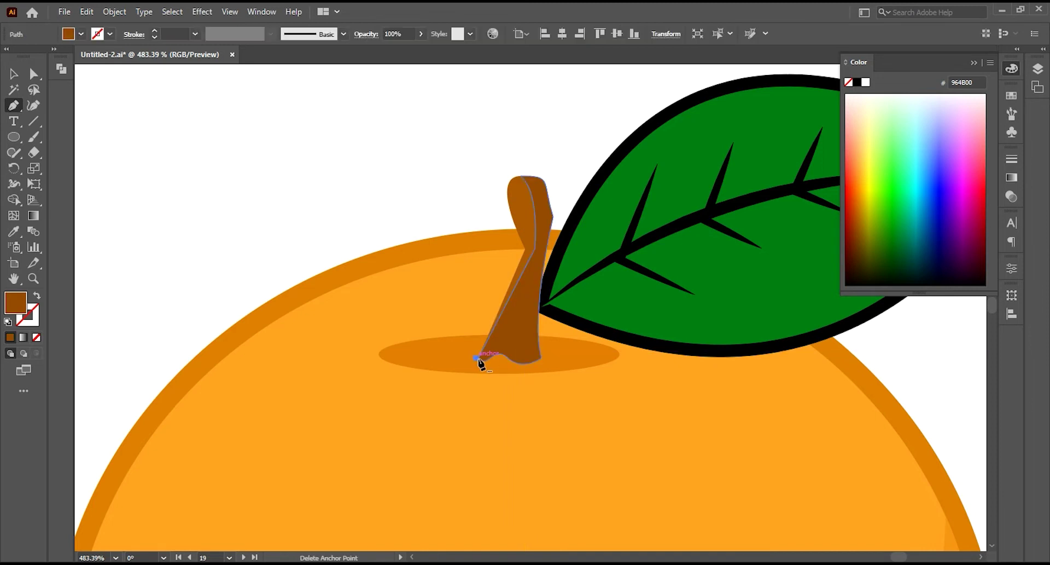
key("ctrl+z")
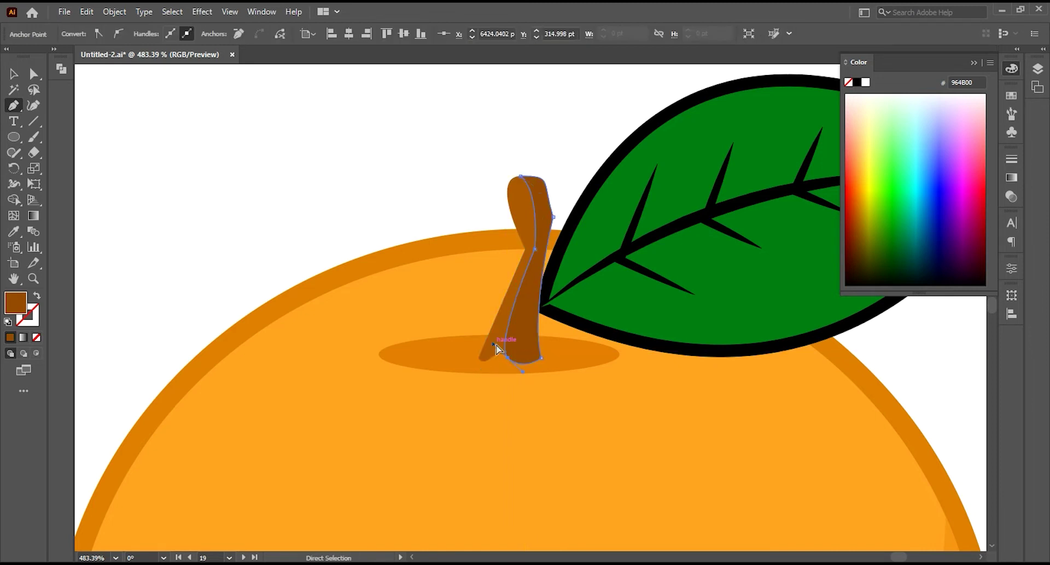
key("z")
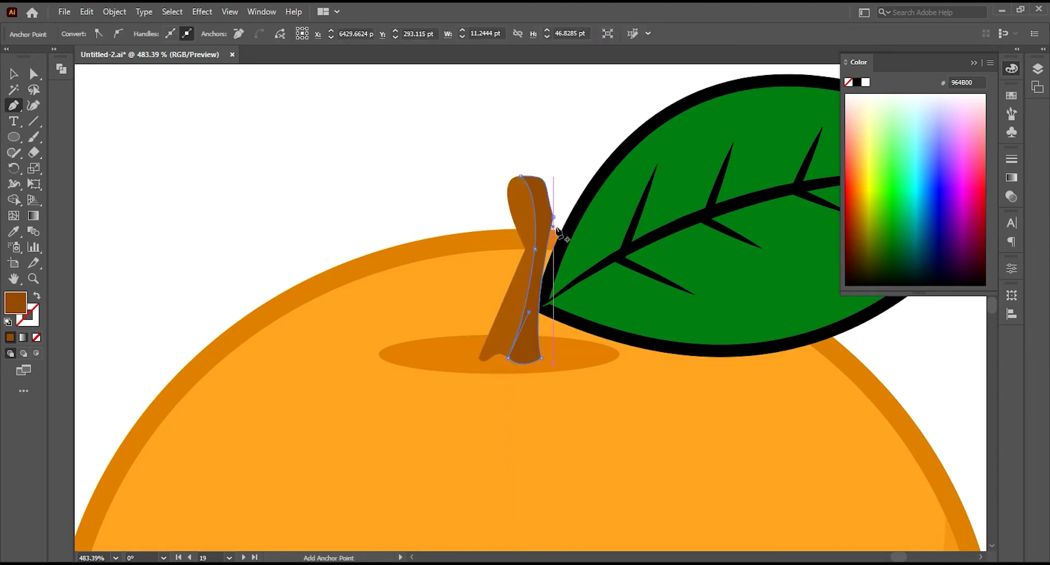
left_click_drag(537, 215, 471, 189)
left_click(471, 189, "alt")
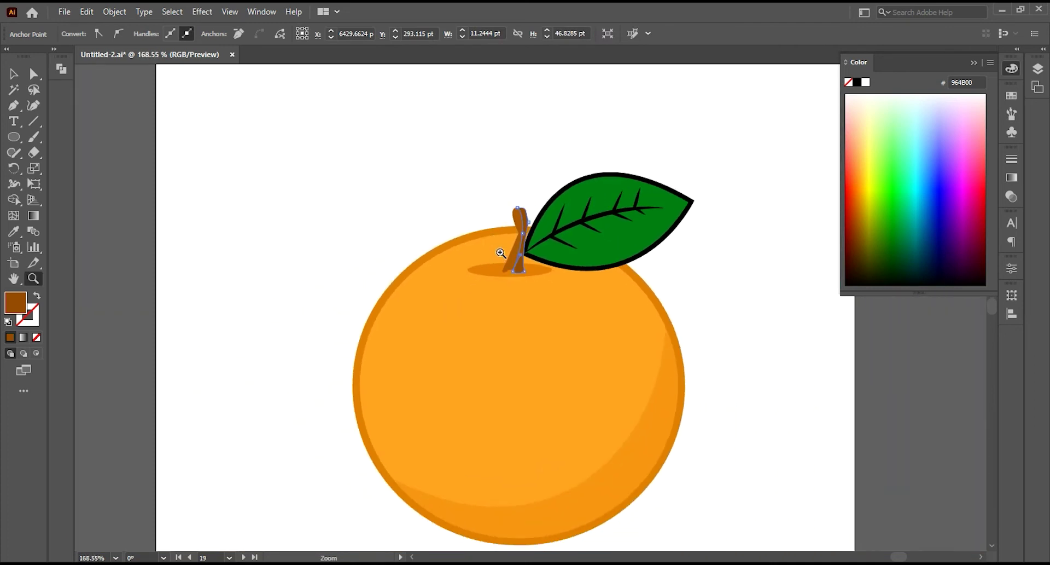
left_click(485, 211, "alt")
left_click(13, 73)
Step: Draw a small circle beside the orange with the orange's fill and no stroke
left_click(258, 212)
key("ctrl+0")
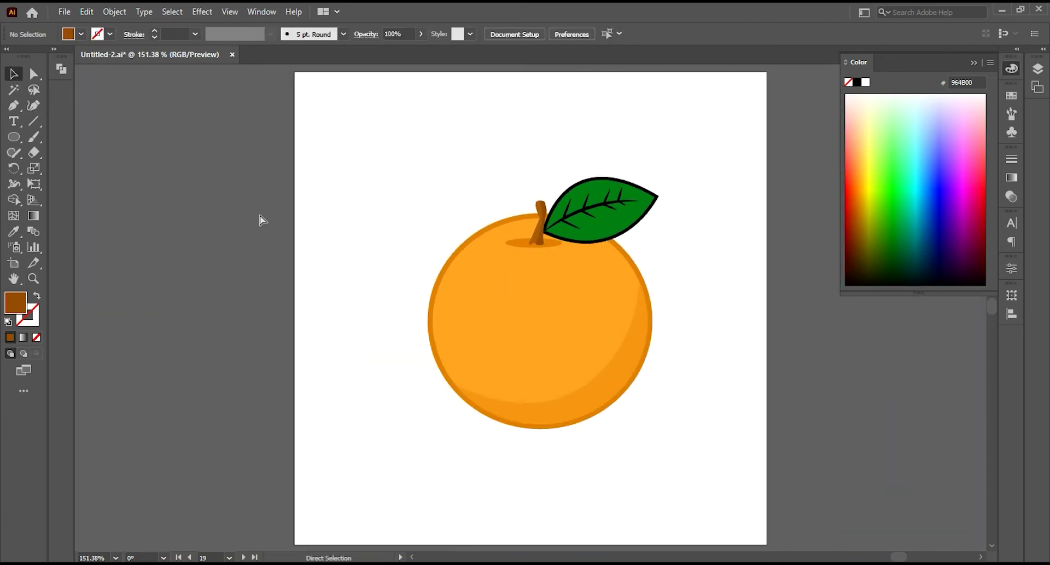
left_click(13, 137)
left_click_drag(309, 231, 339, 261)
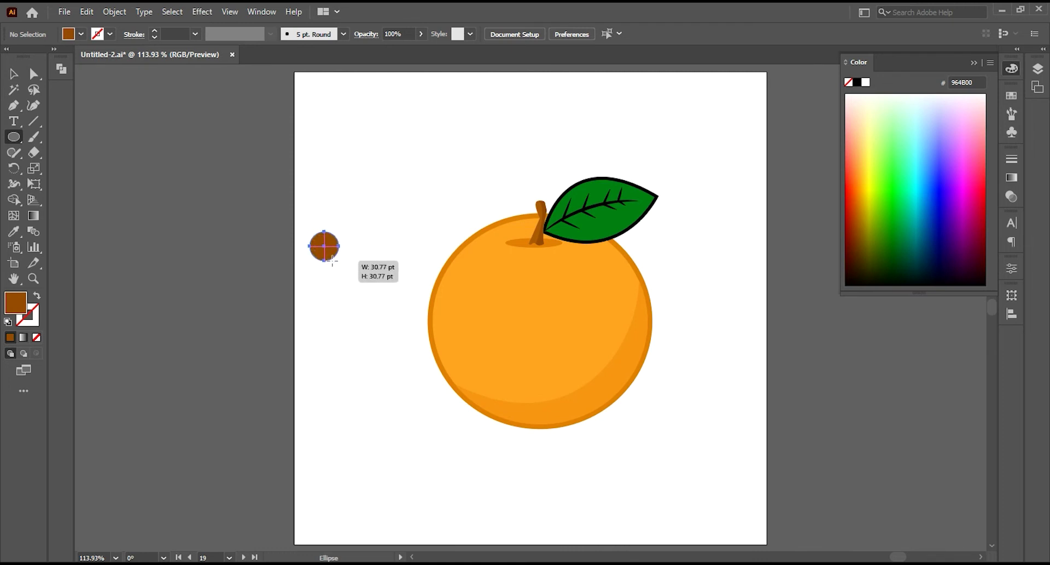
key("i")
left_click(547, 257)
key("v")
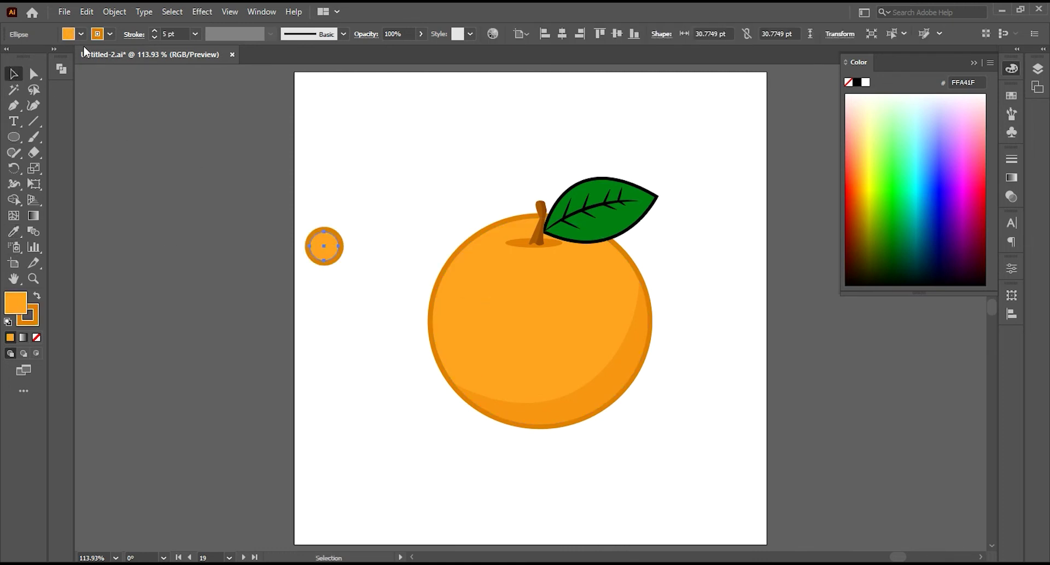
left_click(37, 337)
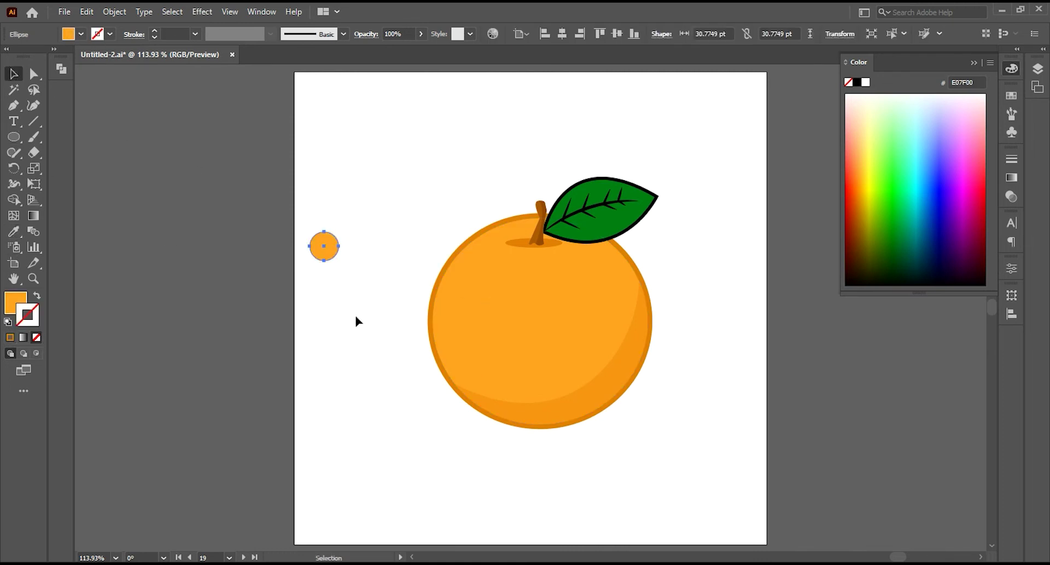
double_click(20, 304)
left_click(942, 134)
Step: Alt-drag copies of the small circle and resize them to three different sizes
left_click_drag(325, 253, 360, 378)
key("e")
left_click(343, 313, "ctrl")
left_click_drag(358, 327, 348, 319)
left_click(324, 246, "ctrl")
mouse_move(338, 261)
left_mouse_down()
mouse_move(332, 253)
mouse_move(482, 282)
left_mouse_up()
Step: Move the three dots onto the orange's upper left and fill them #FFB45A
key("v")
left_click_drag(339, 309, 506, 323)
mouse_move(351, 369)
left_mouse_down()
mouse_move(454, 335)
mouse_move(471, 344)
left_mouse_up()
left_click(496, 305, "shift")
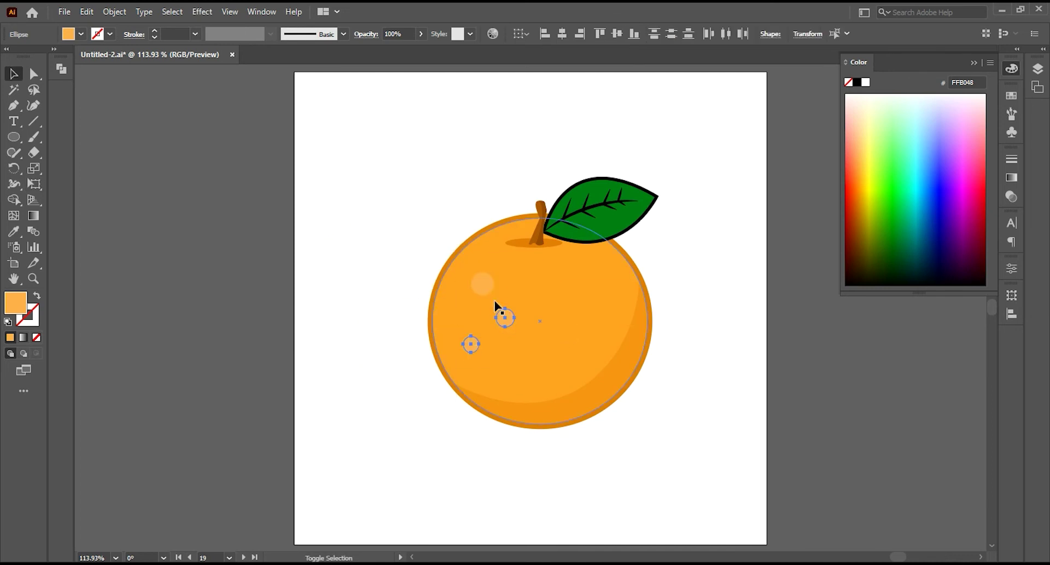
double_click(16, 301)
type("FFB45A")
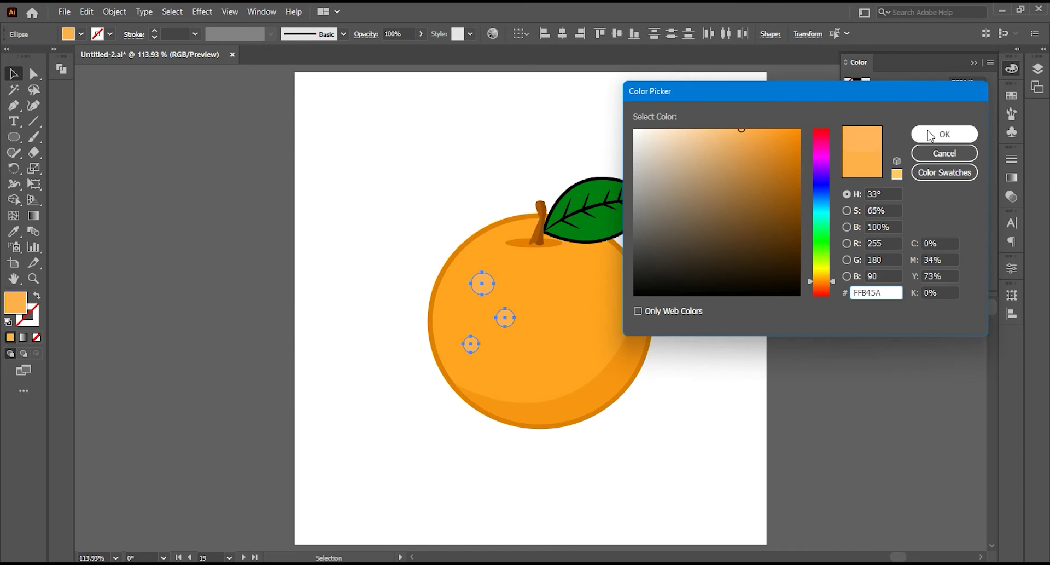
left_click(914, 133)
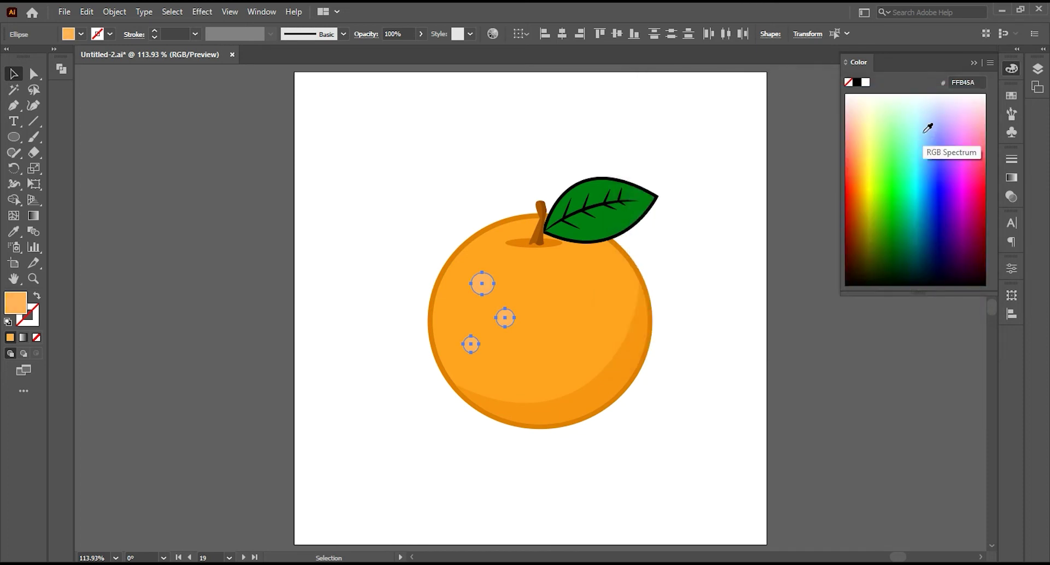
left_click(700, 222)
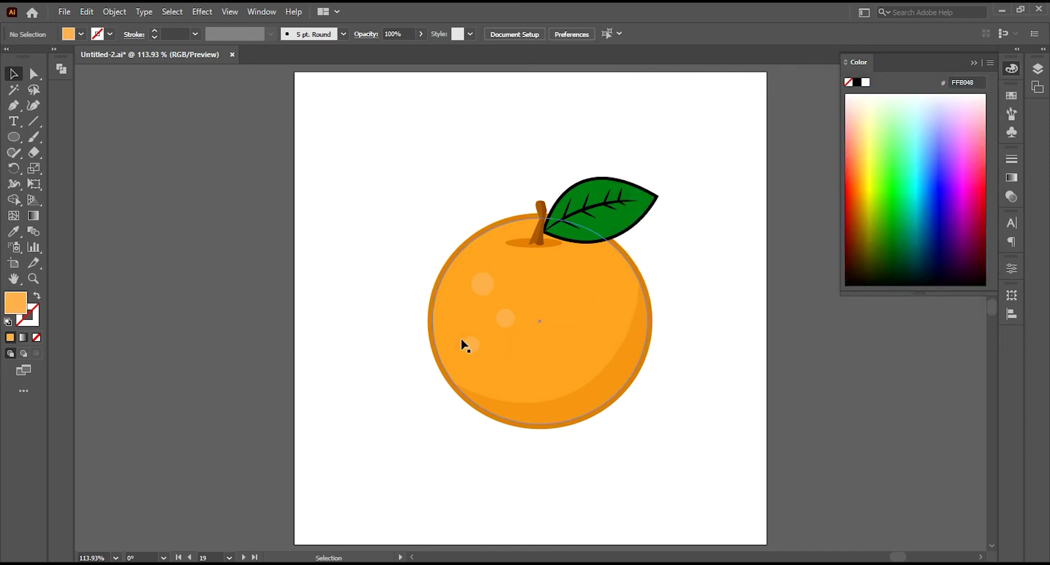
Step: Copy a highlight circle beside the orange and recolour it a deeper saturated orange
left_click_drag(471, 343, 364, 388)
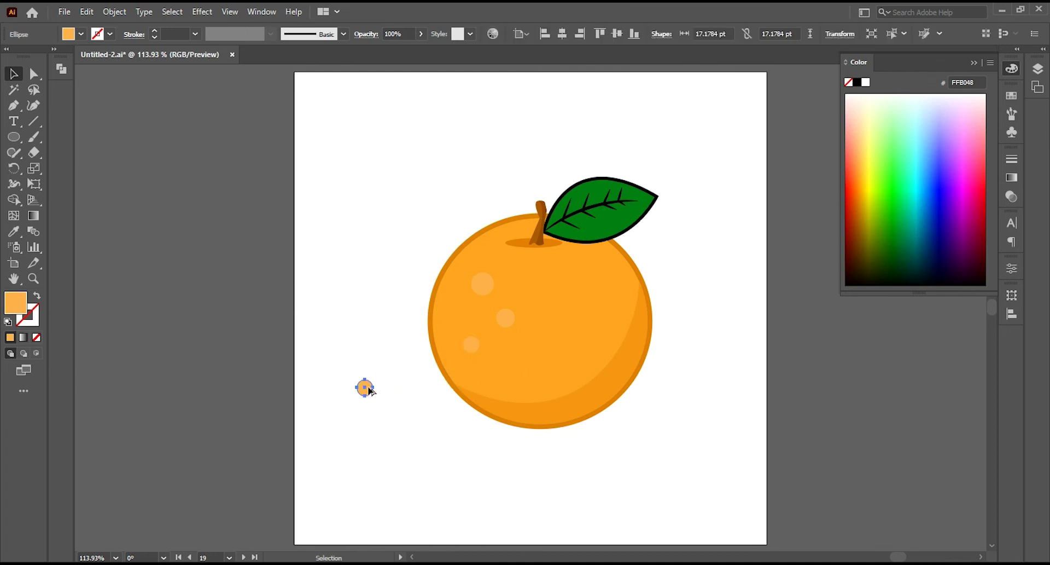
key("i")
left_click(535, 401)
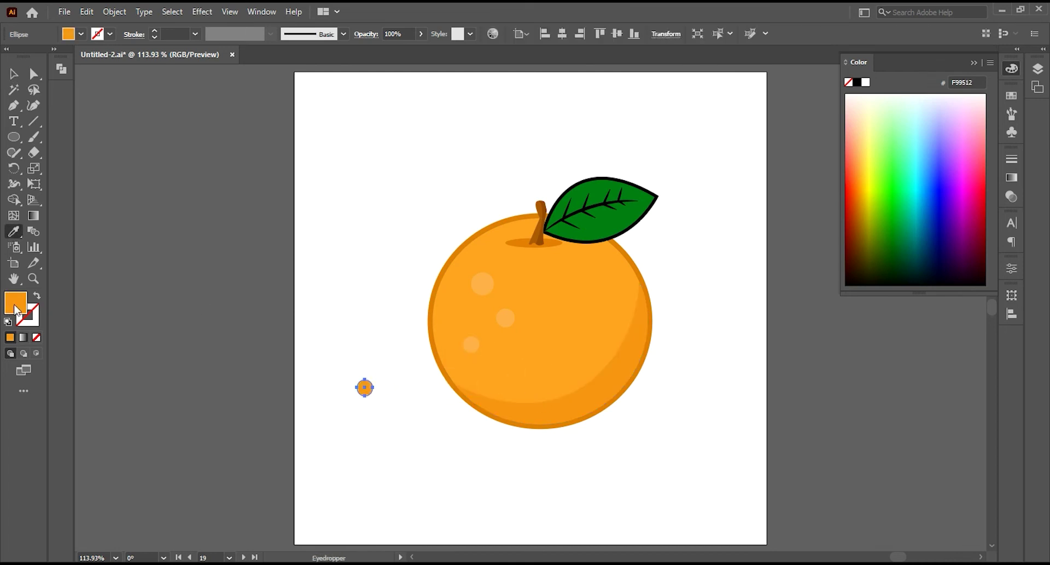
double_click(17, 303)
left_click_drag(798, 140, 808, 145)
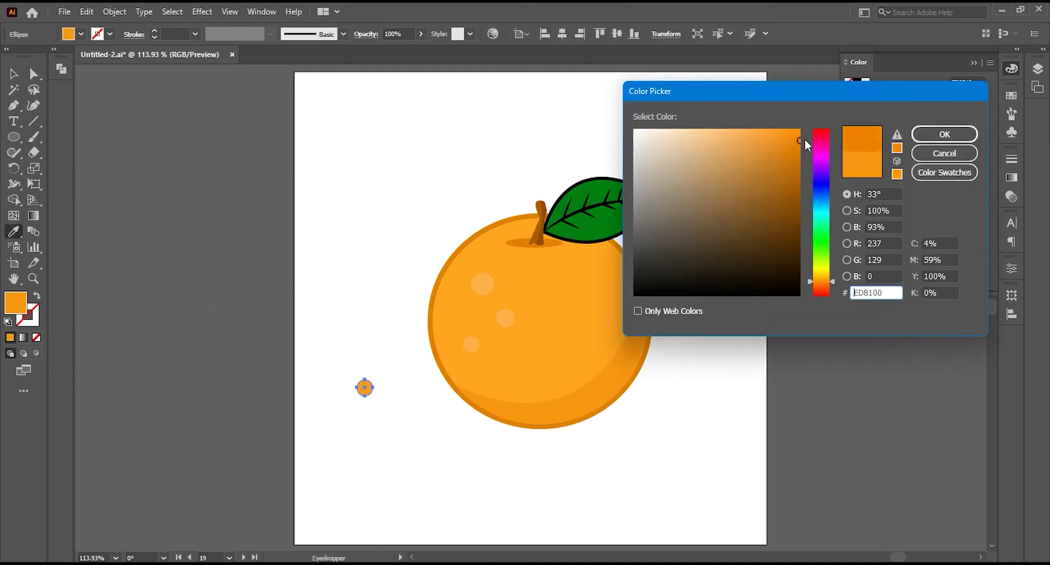
key("Return")
key("v")
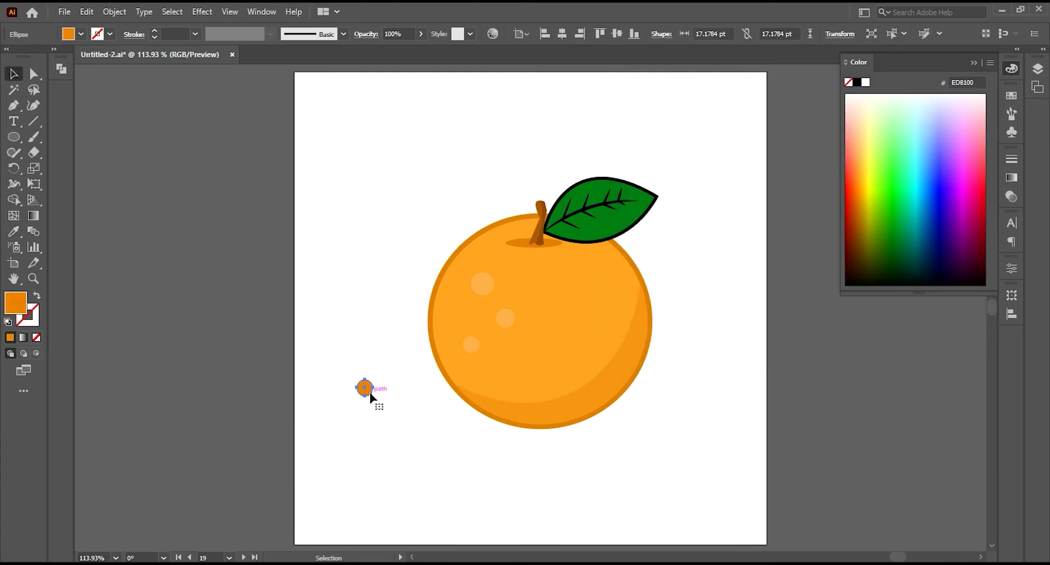
mouse_move(371, 398)
left_mouse_down()
mouse_move(362, 387)
mouse_move(534, 370)
mouse_move(551, 308)
mouse_move(534, 277)
mouse_move(579, 283)
left_mouse_up()
Step: Scatter copies of the darker dot across the orange, shrinking some to smaller sizes
mouse_move(578, 284)
left_mouse_down()
mouse_move(586, 256)
mouse_move(622, 287)
left_mouse_up()
mouse_move(622, 287)
left_mouse_down()
mouse_move(586, 320)
mouse_move(616, 348)
mouse_move(629, 391)
mouse_move(603, 382)
mouse_move(536, 403)
mouse_move(470, 369)
mouse_move(469, 317)
mouse_move(628, 323)
left_mouse_up()
left_click(539, 274)
key("e")
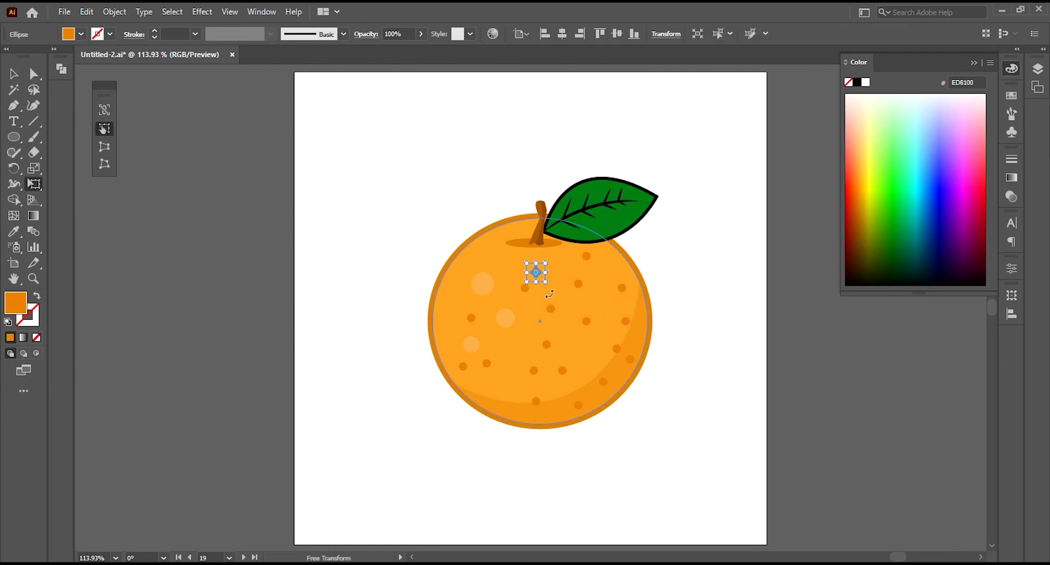
left_click_drag(547, 282, 539, 277)
left_click_drag(533, 300, 527, 286)
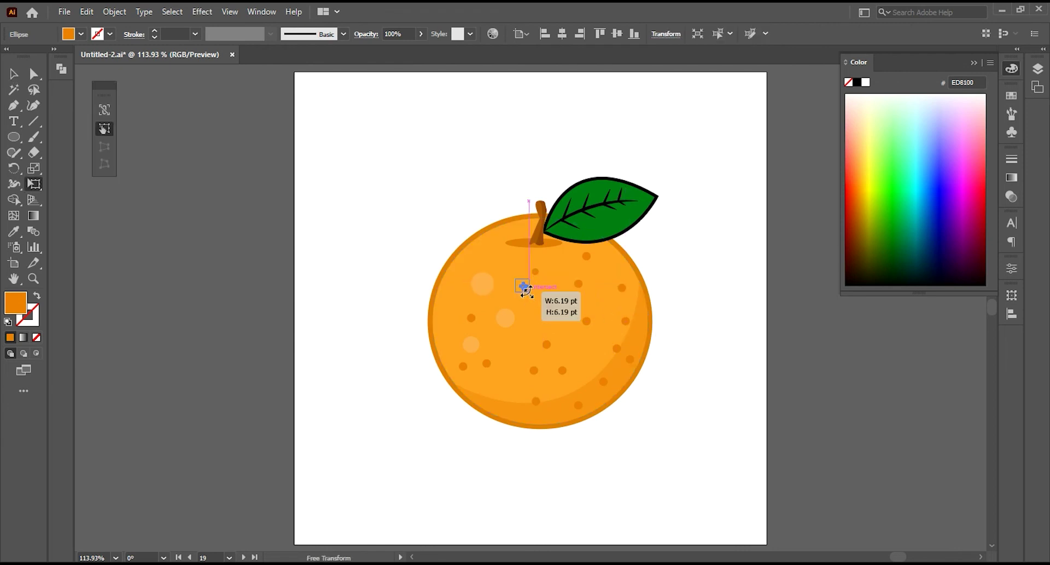
left_click(549, 307, "ctrl")
mouse_move(548, 353)
left_mouse_down()
mouse_move(564, 371)
mouse_move(586, 320)
mouse_move(591, 326)
left_mouse_up()
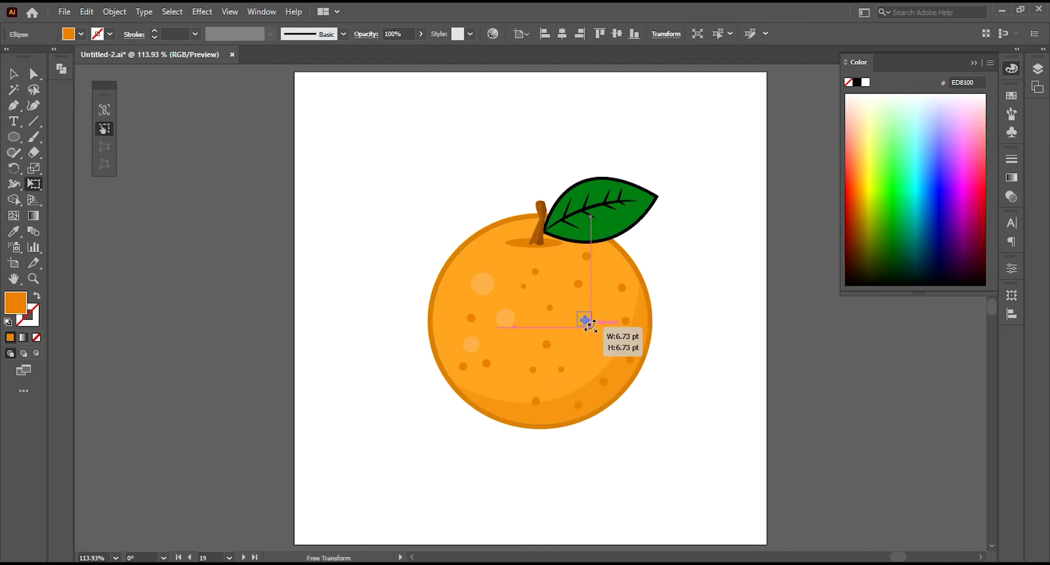
Step: Shrink a dot near the top and add resized dots on the orange's right side
left_click(585, 256, "ctrl")
left_click_drag(588, 261, 587, 258)
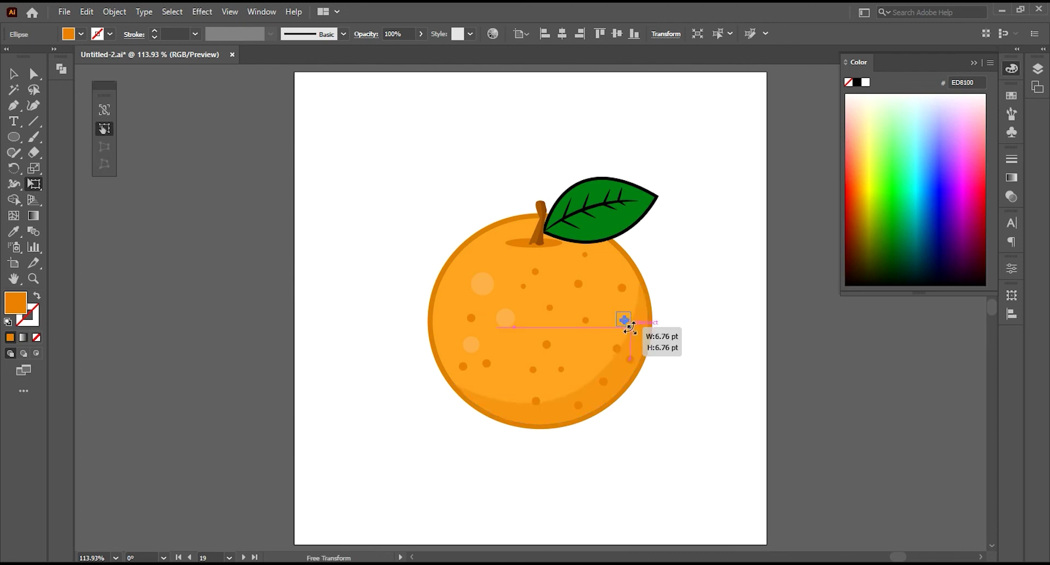
mouse_move(625, 320)
left_mouse_down()
mouse_move(619, 351)
mouse_move(578, 405)
left_mouse_up()
left_click(603, 382, "ctrl")
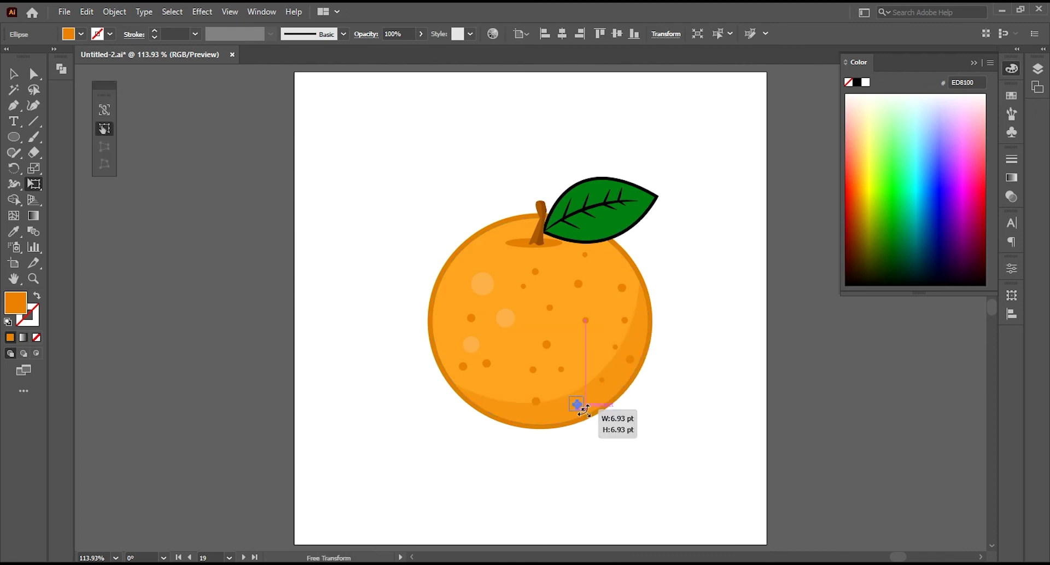
left_click(545, 343, "ctrl")
mouse_move(545, 342)
left_mouse_down()
mouse_move(476, 372)
mouse_move(475, 324)
left_mouse_up()
Step: Copy more small dots onto the lower and right parts of the orange
left_click(463, 365, "ctrl")
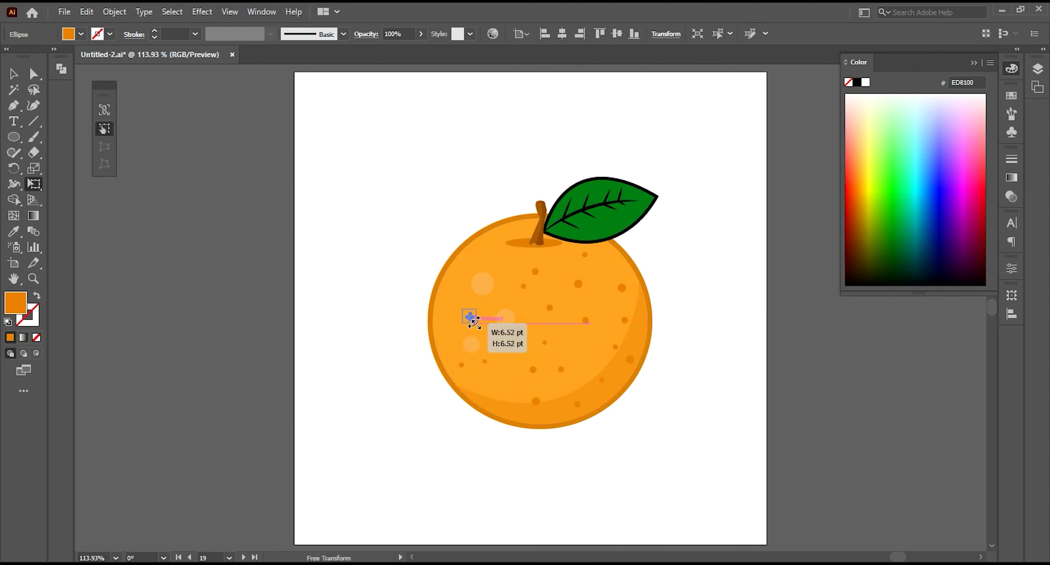
left_click(578, 285, "ctrl")
left_click_drag(590, 296, 564, 373)
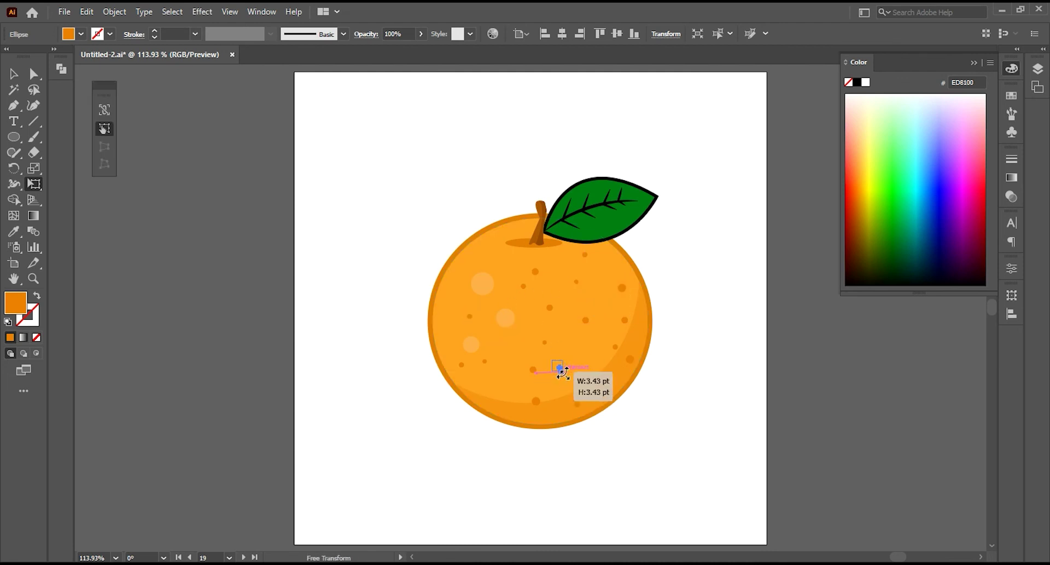
left_click(624, 319, "ctrl")
left_click_drag(623, 319, 622, 288)
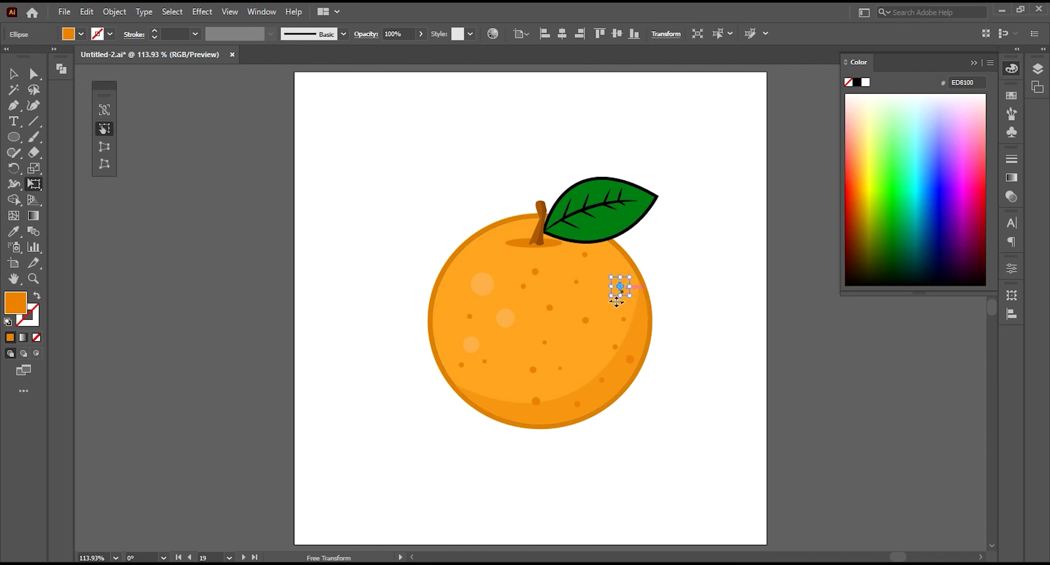
left_click_drag(588, 323, 591, 327)
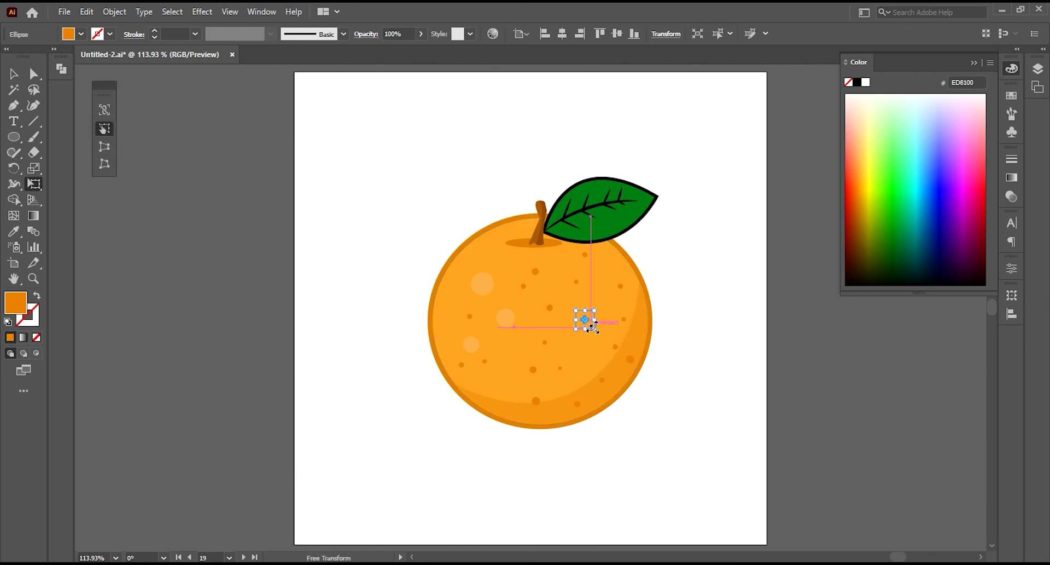
Step: Draw a rectangle covering the whole artboard and send it behind the orange artwork
key("v")
left_click(675, 349)
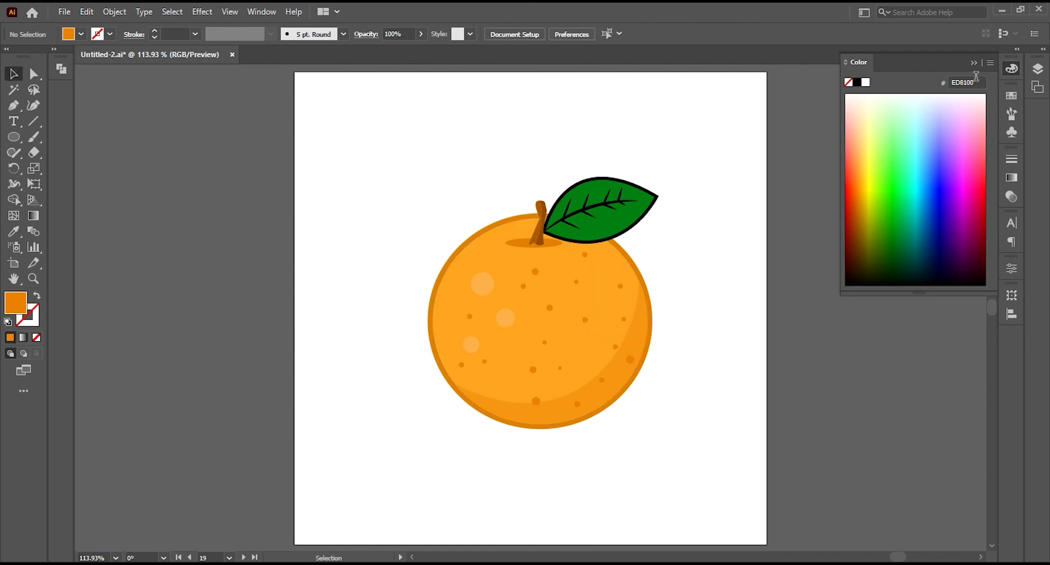
left_click(973, 63)
left_click(20, 139)
left_click(60, 135)
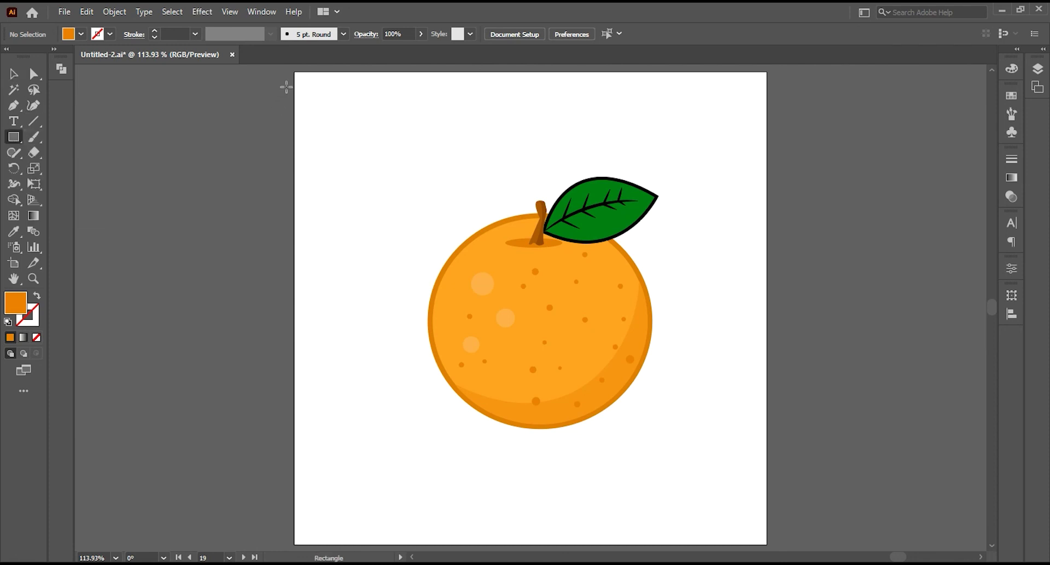
left_click_drag(294, 71, 766, 543)
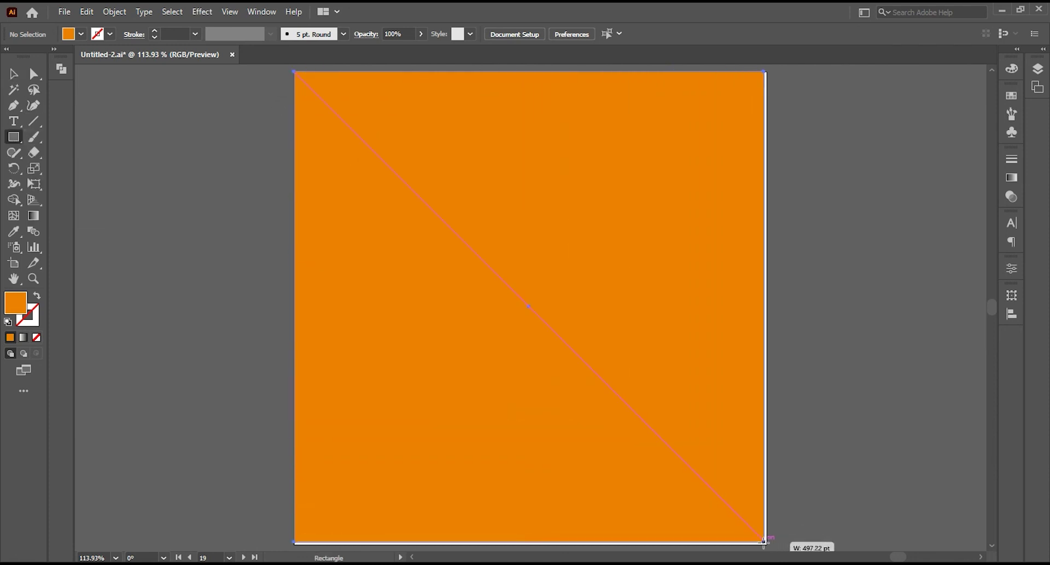
key("v")
right_click(382, 181)
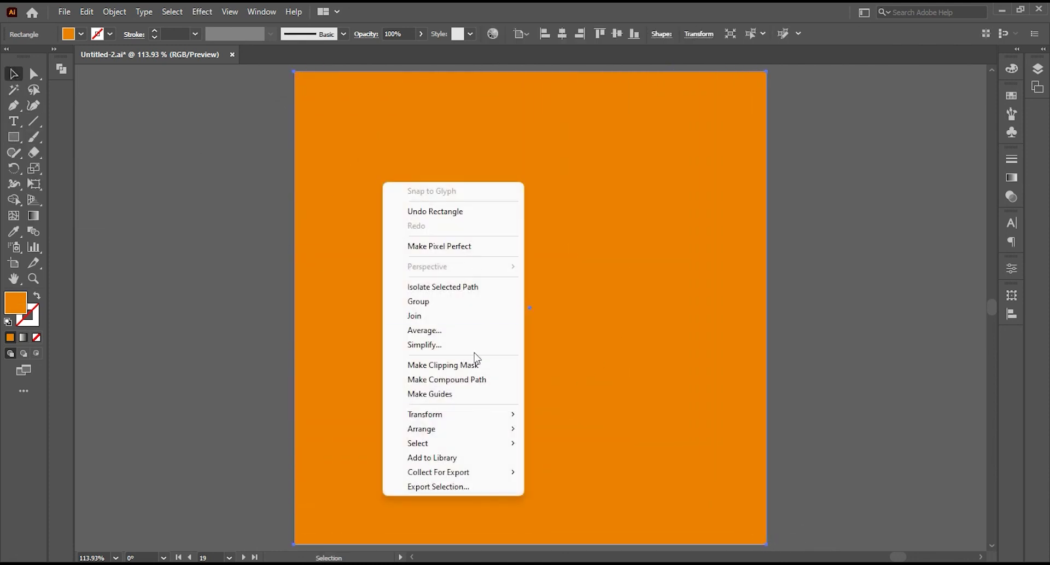
left_click(556, 471)
Step: Fill the background rectangle with a bright, fully saturated cyan
double_click(15, 302)
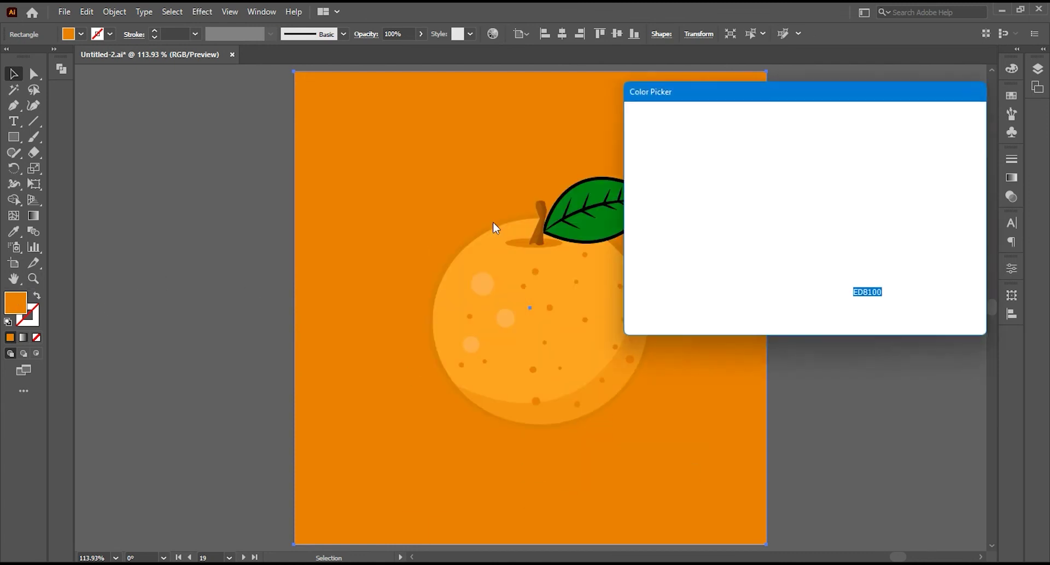
left_click(822, 210)
left_click(778, 130)
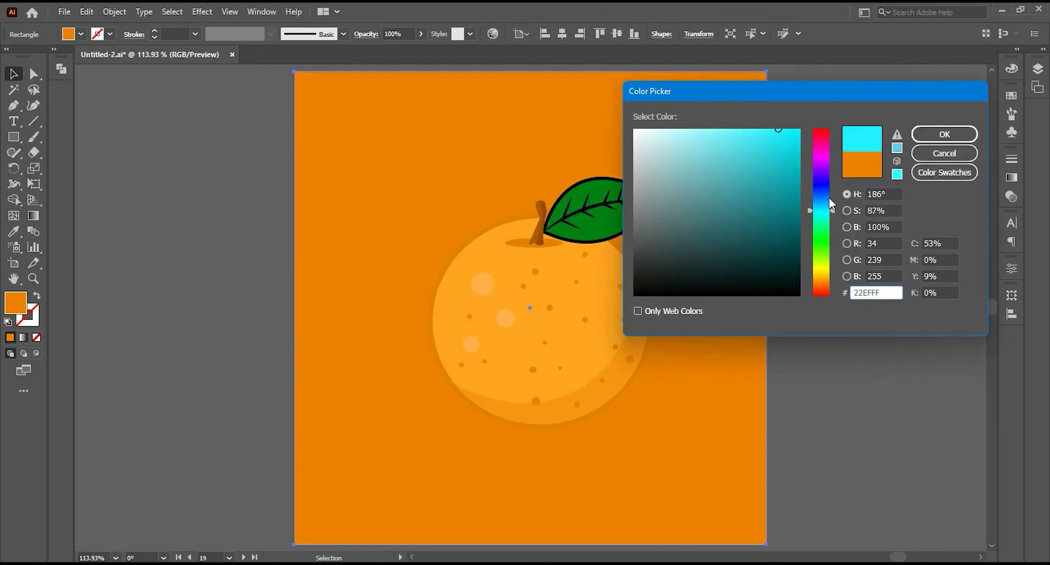
left_click_drag(823, 211, 823, 206)
left_click(930, 137)
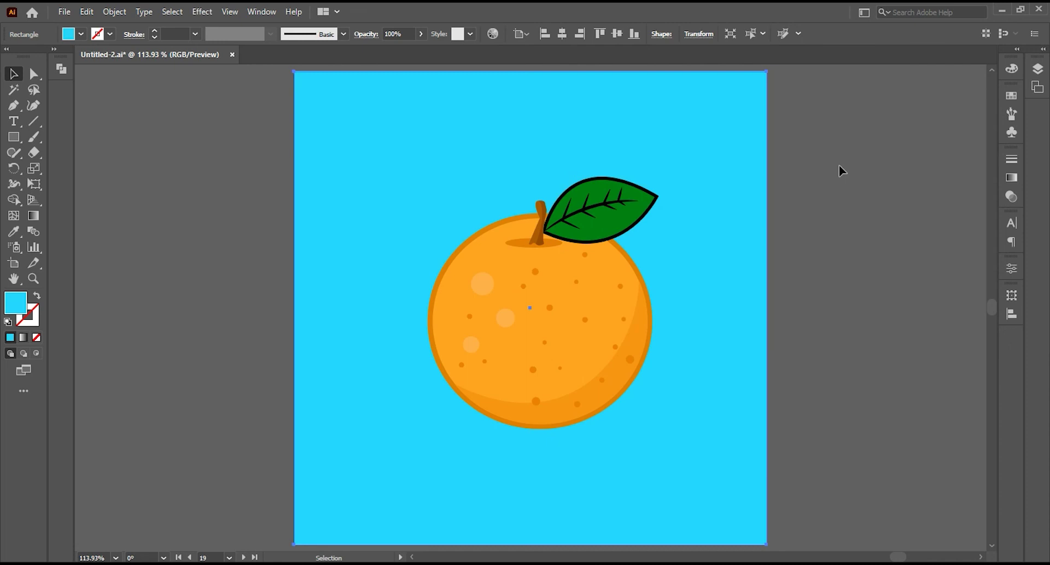
left_click(839, 166)
Step: Draw a thin ellipse with white fill (ffffff) centred below the orange
left_click_drag(13, 138, 90, 167)
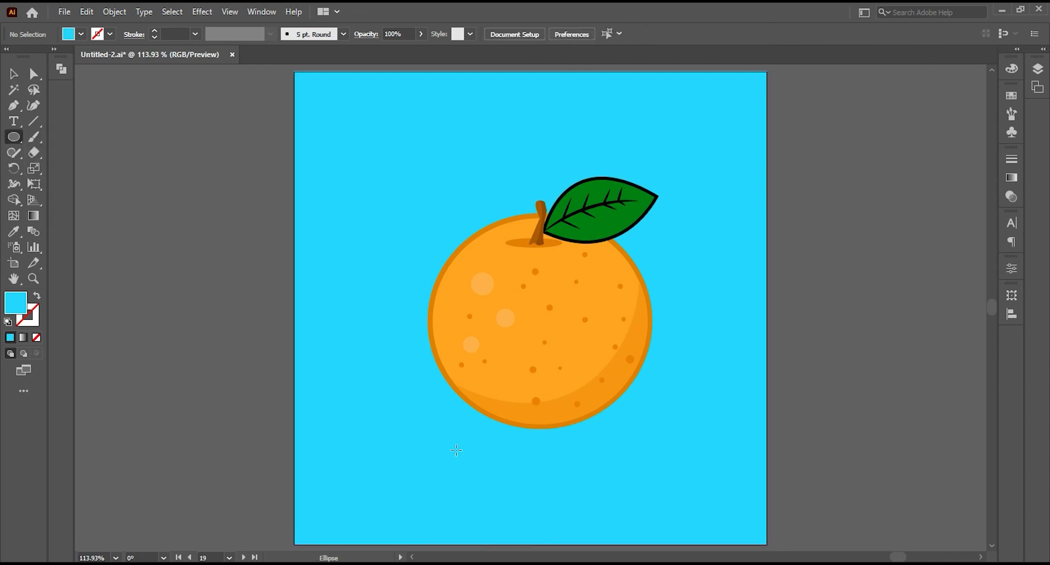
left_click_drag(467, 433, 662, 457)
key("v")
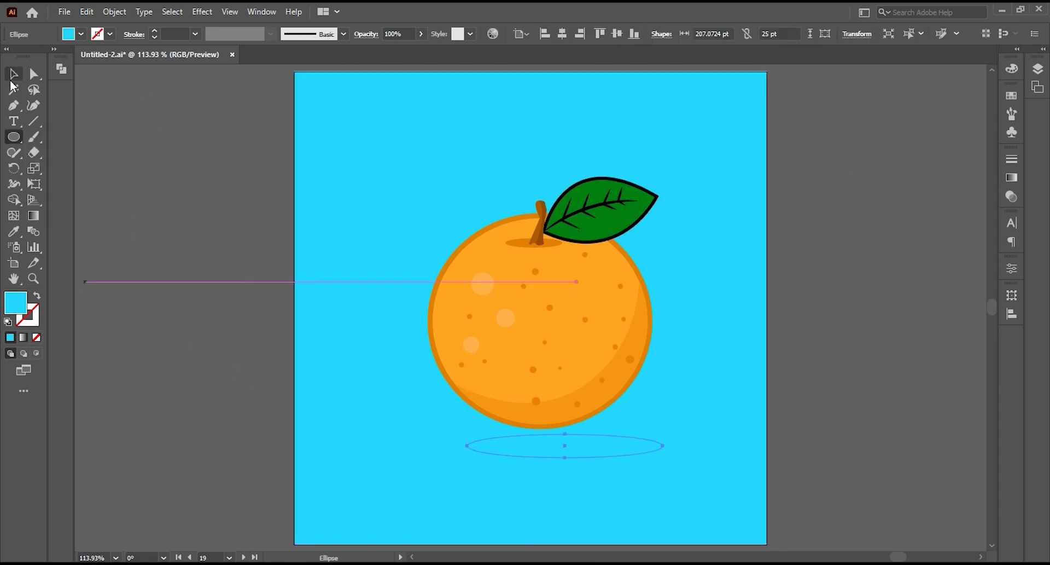
double_click(15, 315)
type("ffffff")
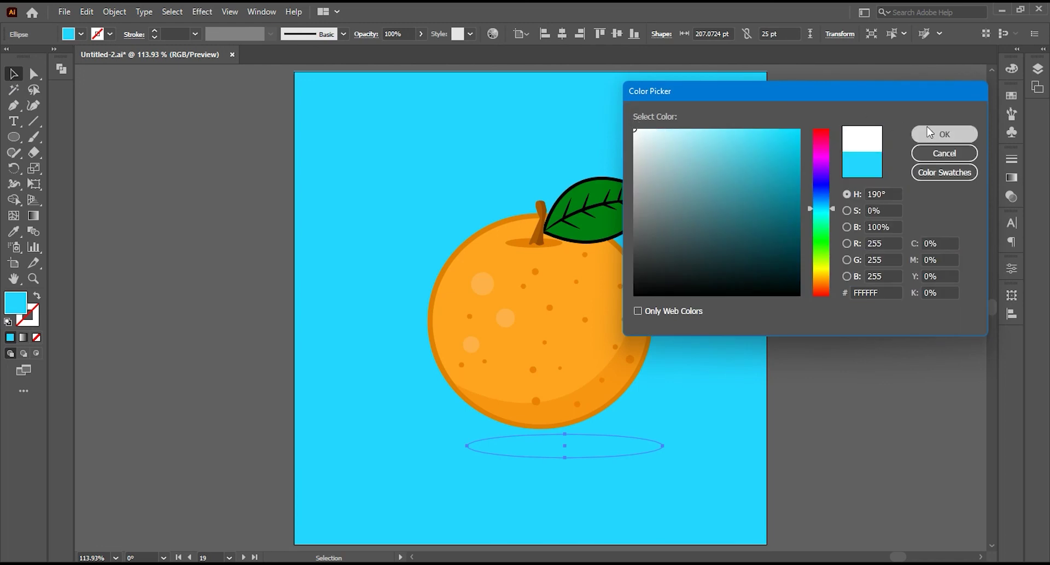
left_click(937, 134)
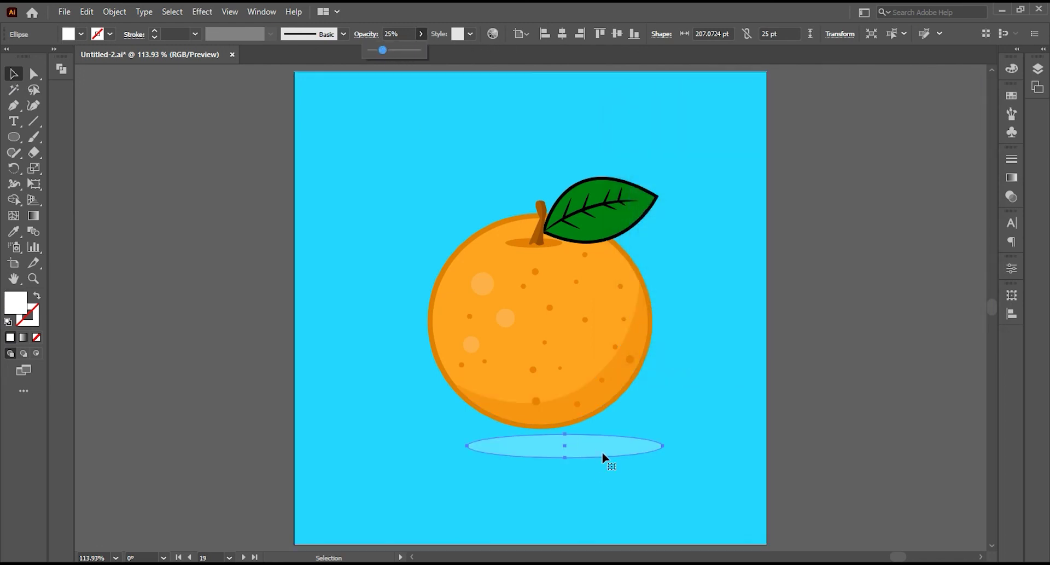
left_click_drag(602, 456, 578, 447)
Step: Make the shadow ellipse black (000000) and lower its opacity to 7%
double_click(15, 304)
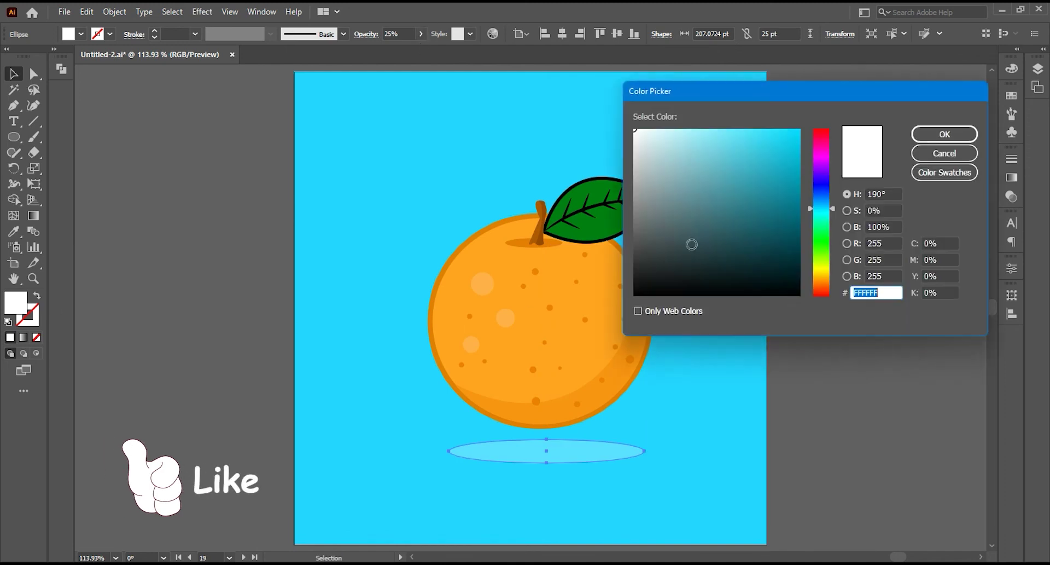
type("000000")
left_click(939, 132)
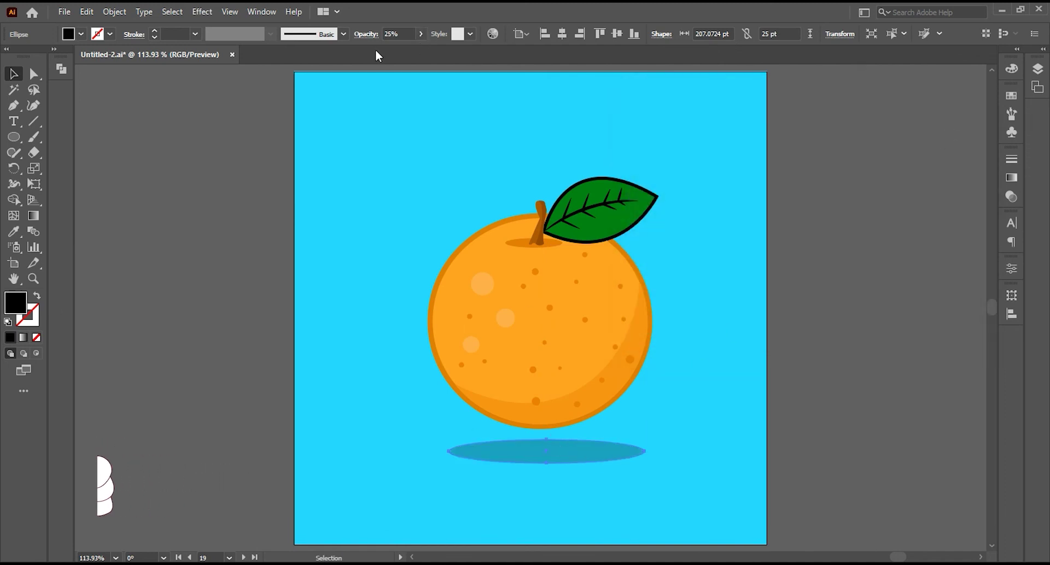
left_click(420, 34)
left_click_drag(378, 49, 374, 50)
left_click(245, 301)
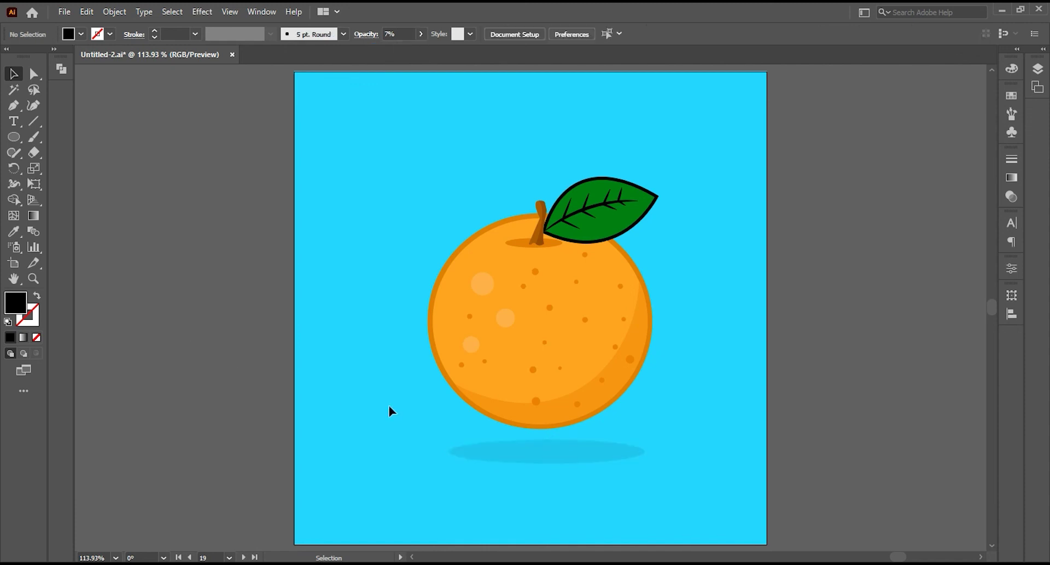
Step: Select the leaf, orange and shadow together and centre them horizontally on the artboard
left_click_drag(453, 497, 453, 497)
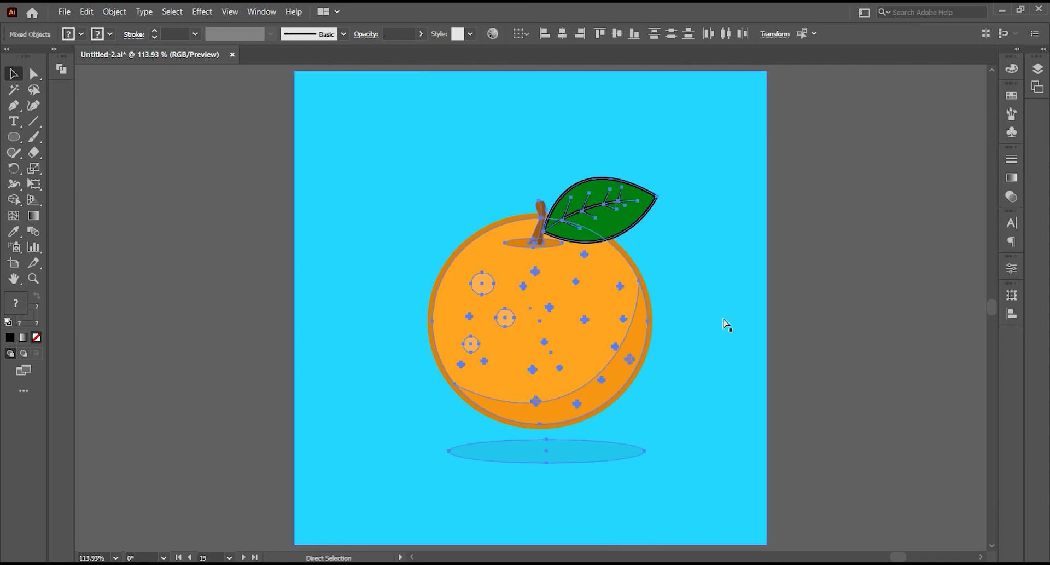
left_click(565, 34)
left_click(786, 267)
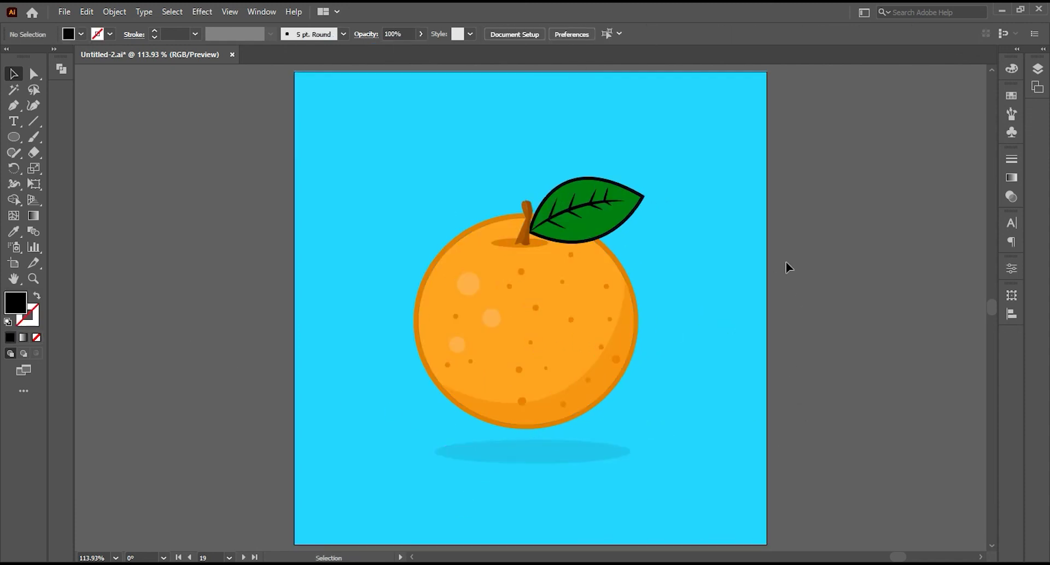